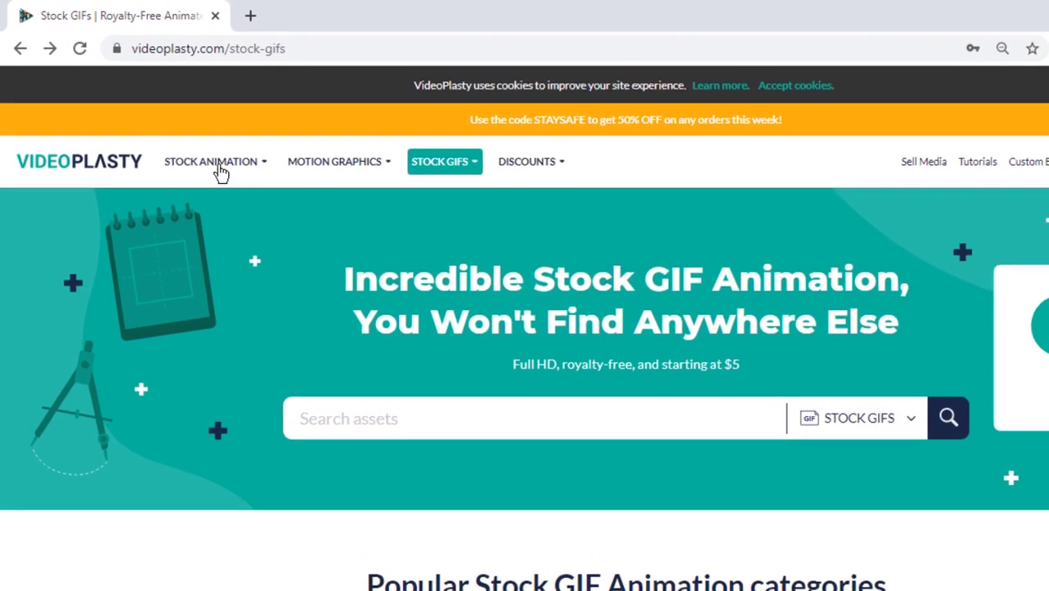
# Step: Browse VideoPlasty's stock GIF categories and open Fitness, listing 56 fitness animations
pyautogui.moveTo(183, 137)
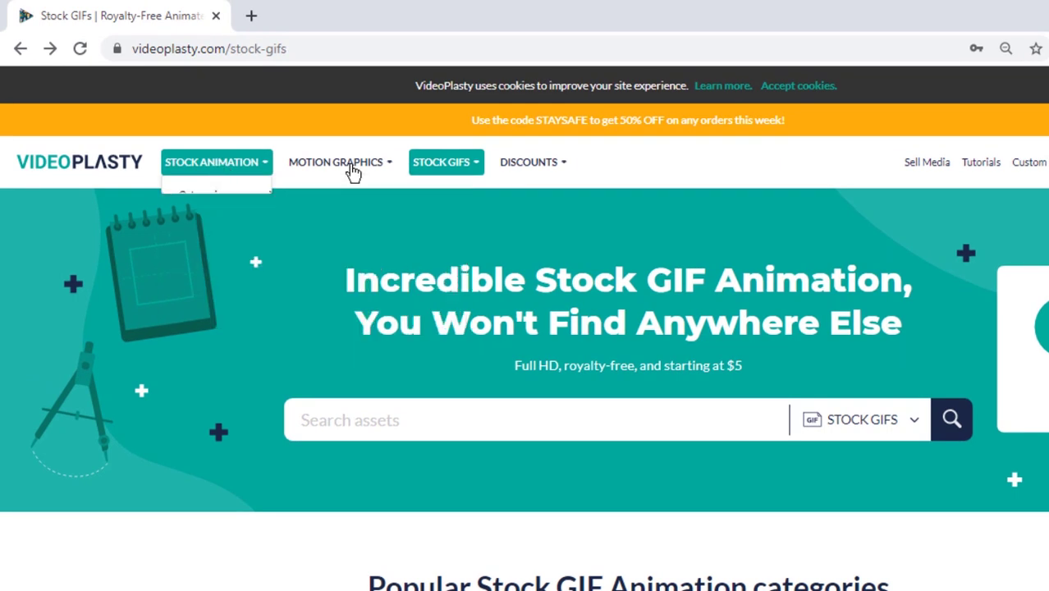
pyautogui.moveTo(353, 168)
pyautogui.moveTo(445, 179)
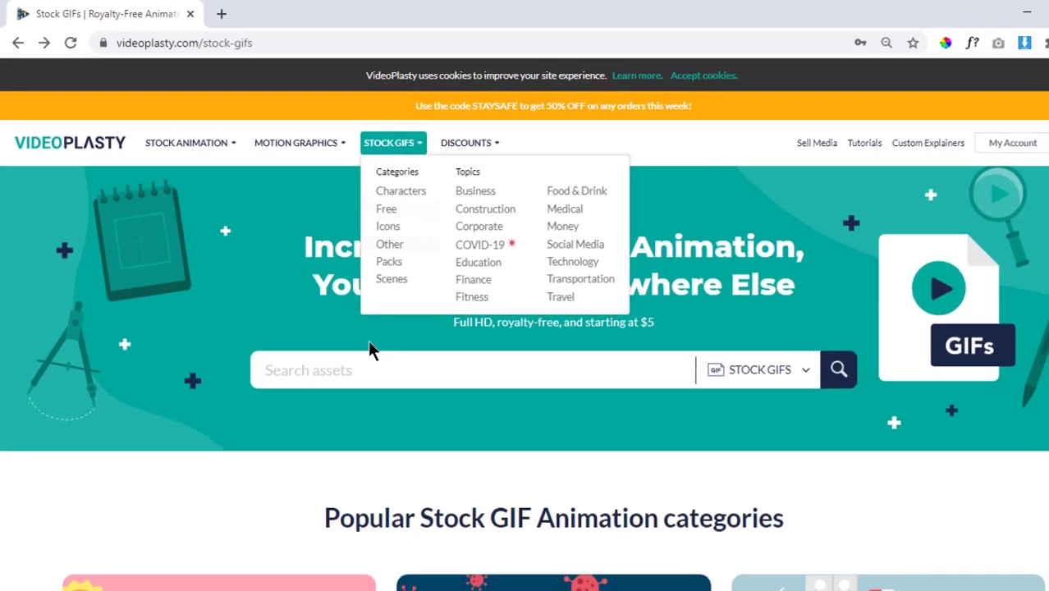
pyautogui.scroll(-7, 335, 422)
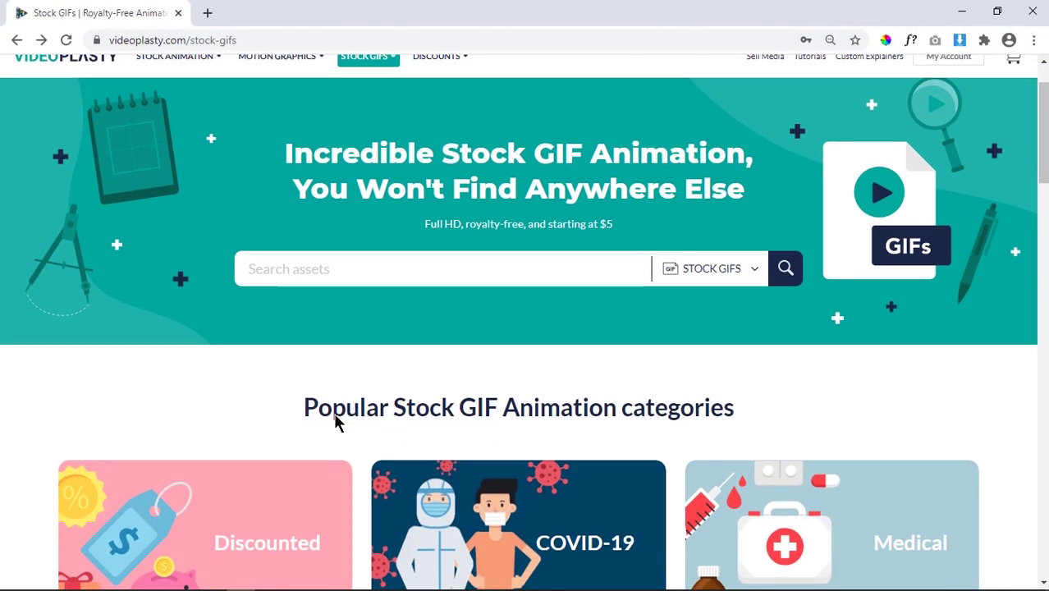
pyautogui.scroll(-1, 335, 422)
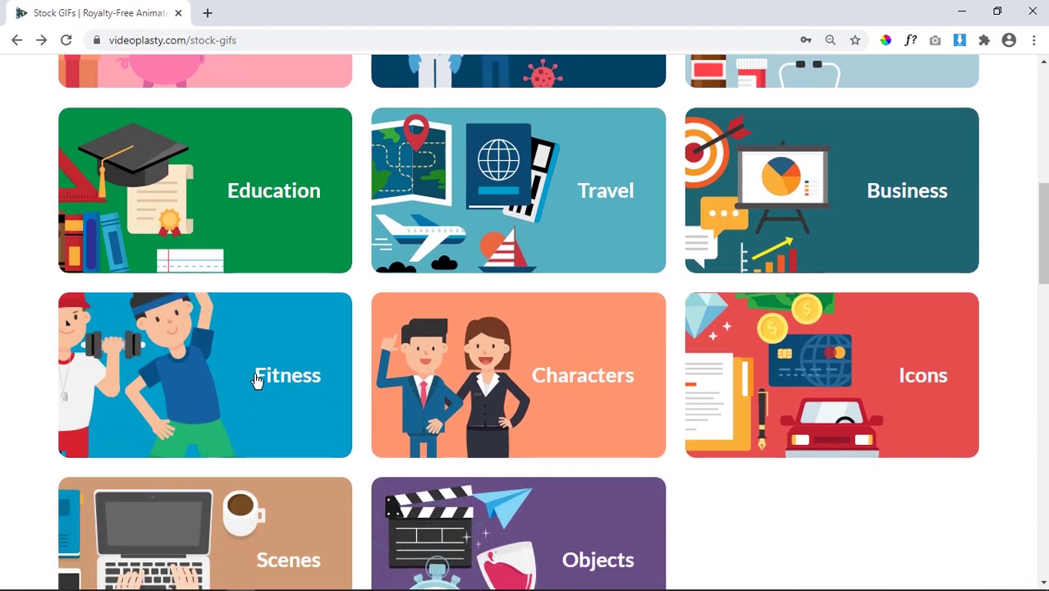
pyautogui.click(265, 386)
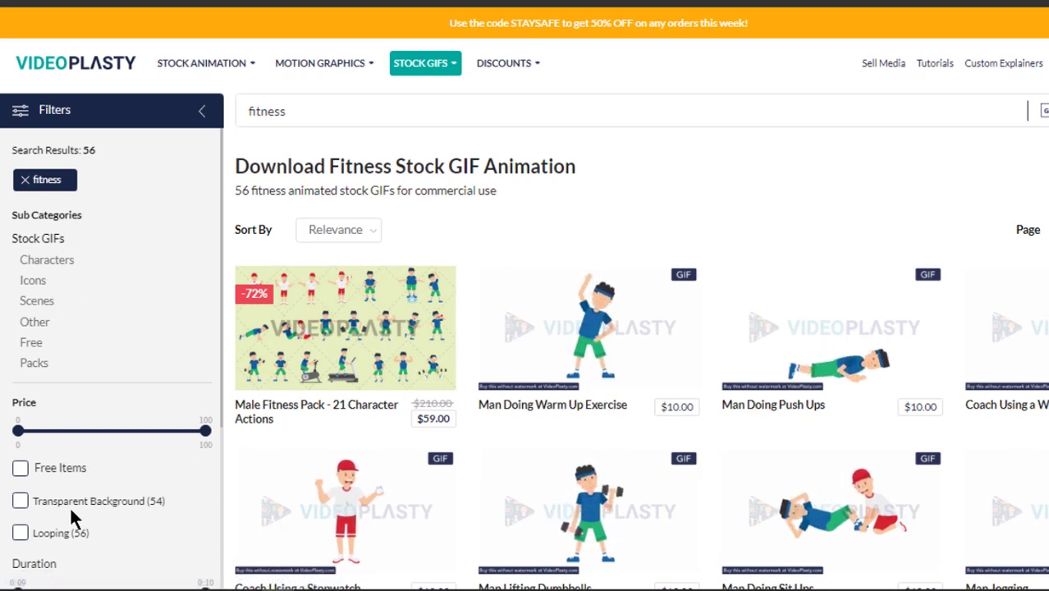
# Step: Scroll through the Fitness results and the Filters sidebar to review the available GIFs
pyautogui.scroll(-2, 85, 482)
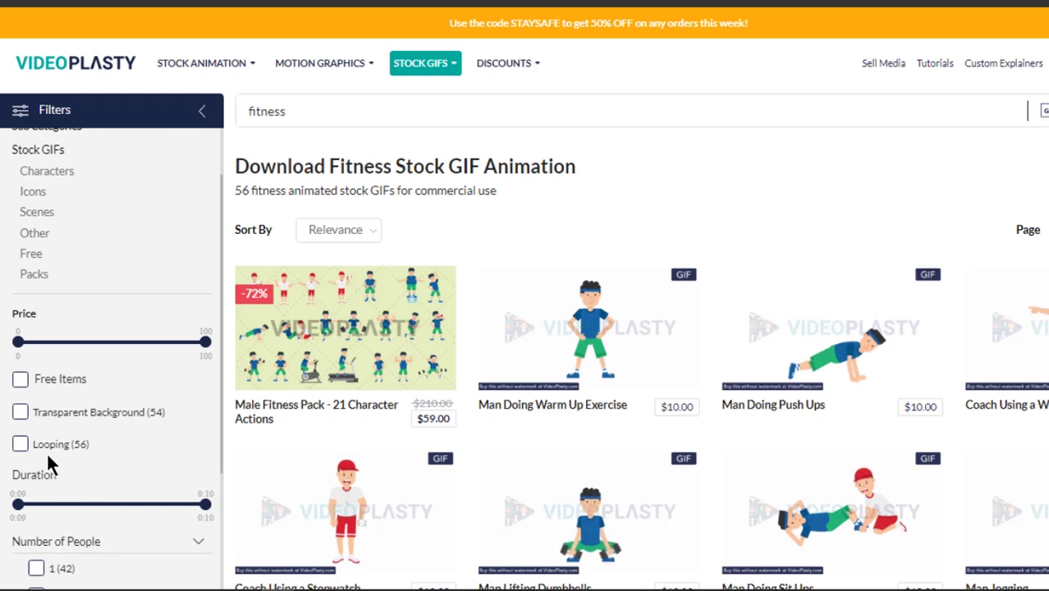
pyautogui.scroll(-4, 74, 450)
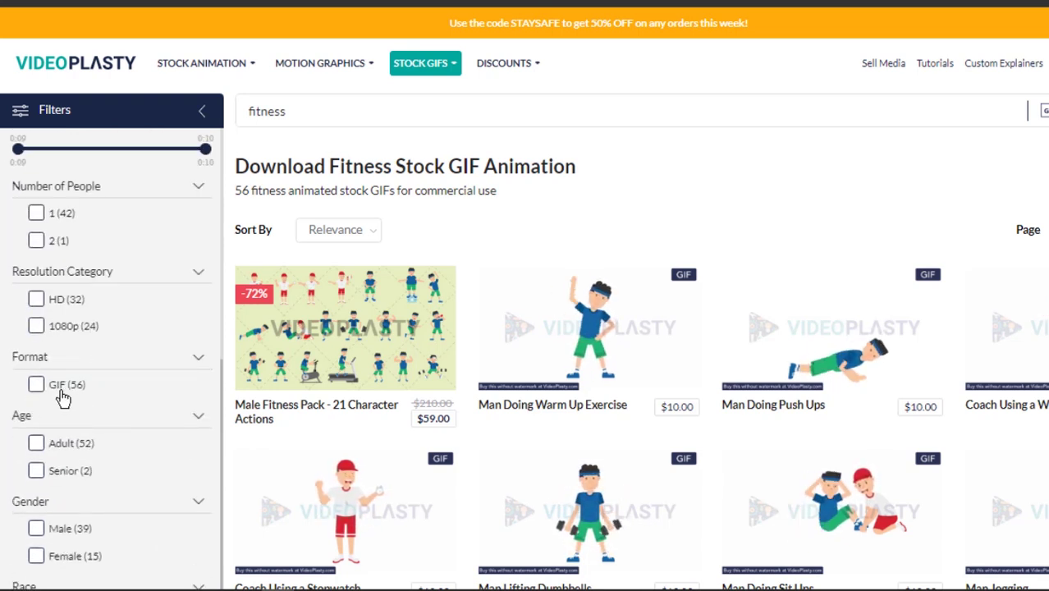
pyautogui.scroll(-1, 79, 410)
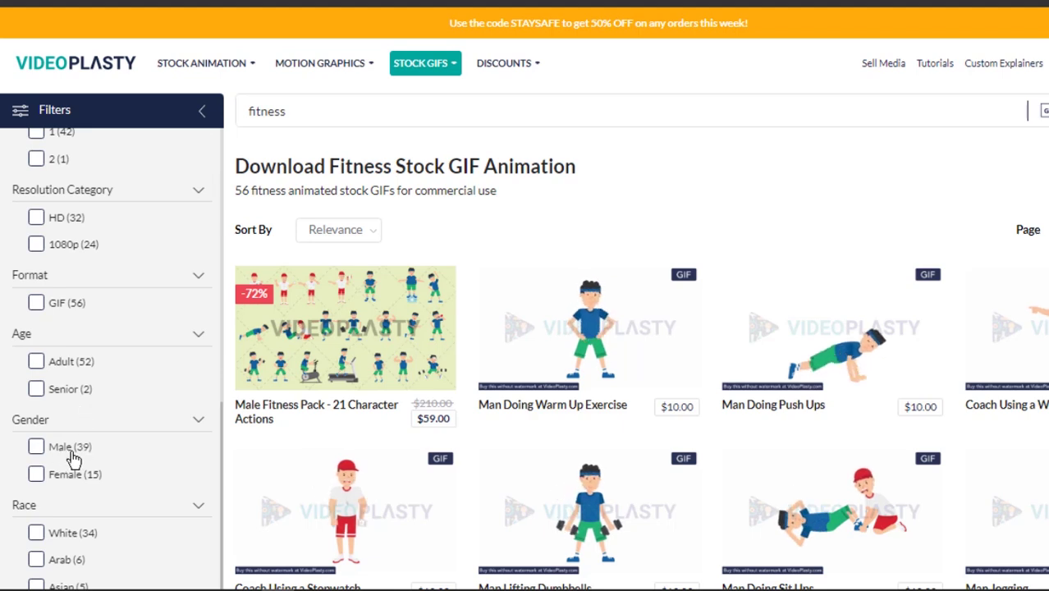
pyautogui.scroll(-2, 97, 476)
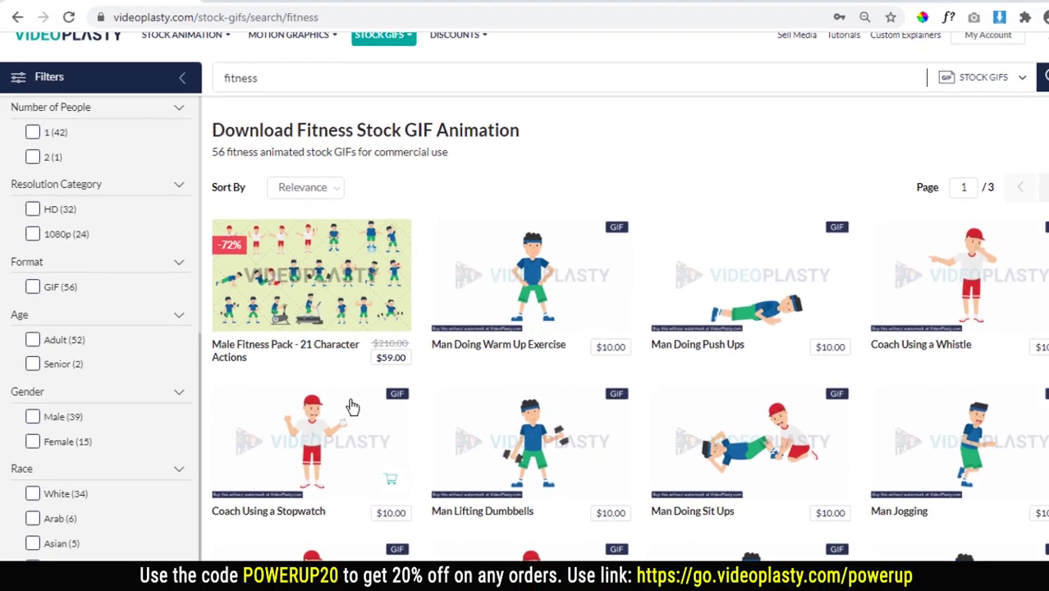
pyautogui.scroll(2, 563, 312)
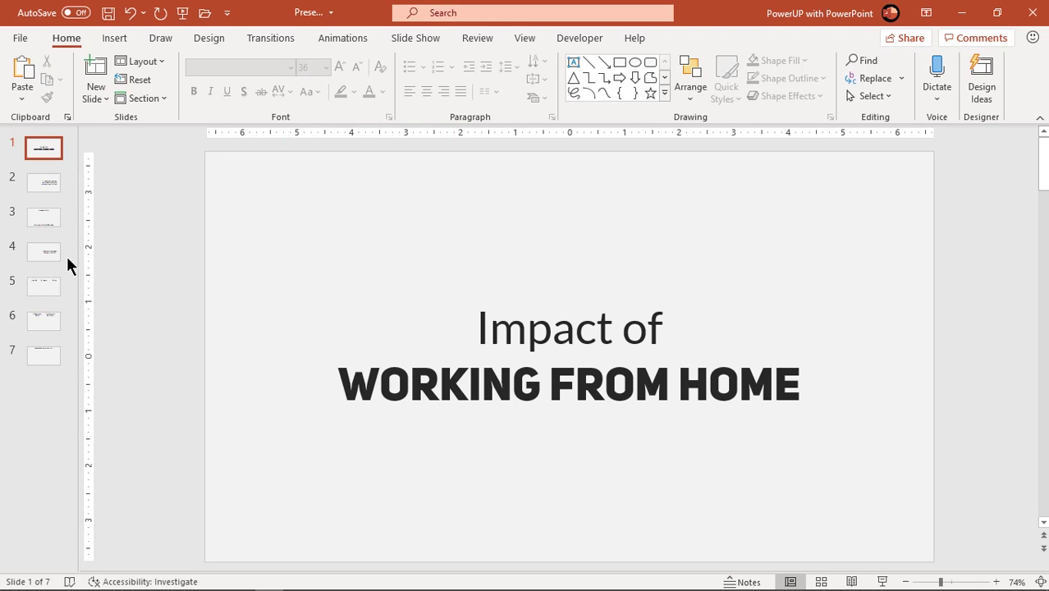
# Step: Look through slides 2 to 7 of the deck, then return to the title slide
pyautogui.click(45, 184)
pyautogui.click(46, 218)
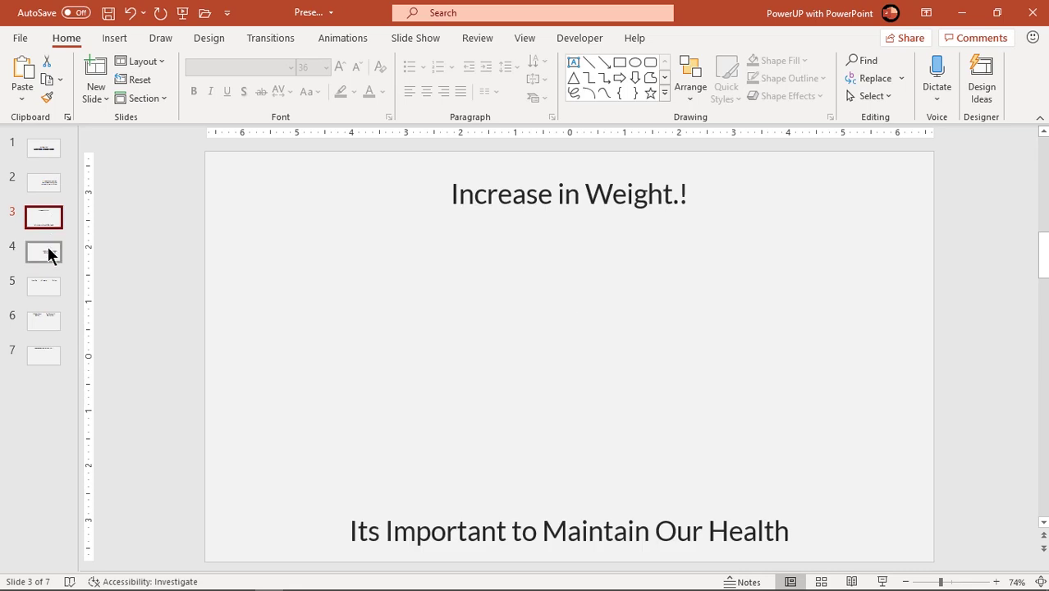
pyautogui.click(48, 254)
pyautogui.click(44, 320)
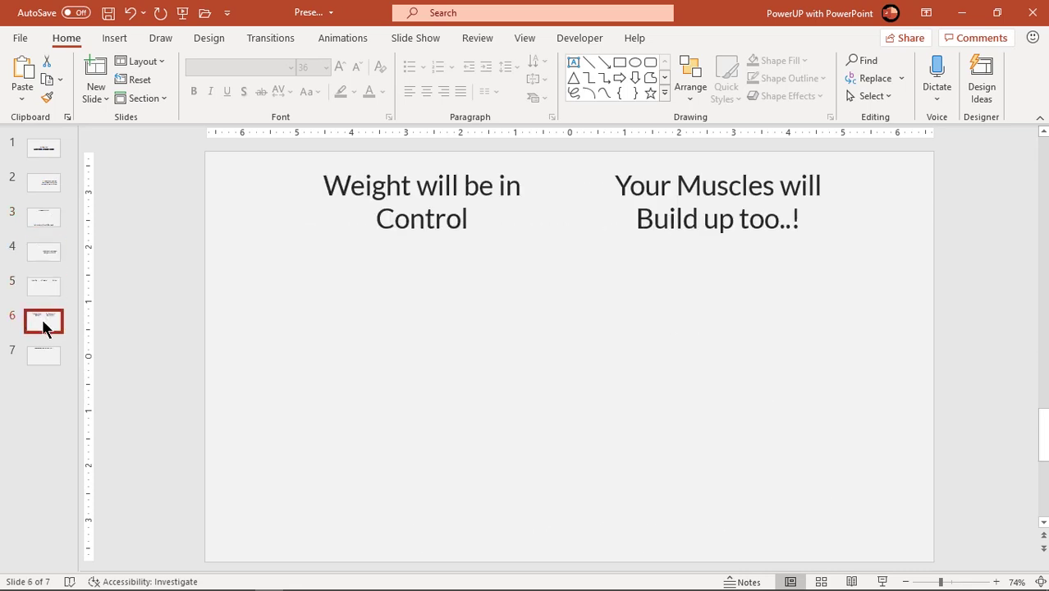
pyautogui.click(47, 356)
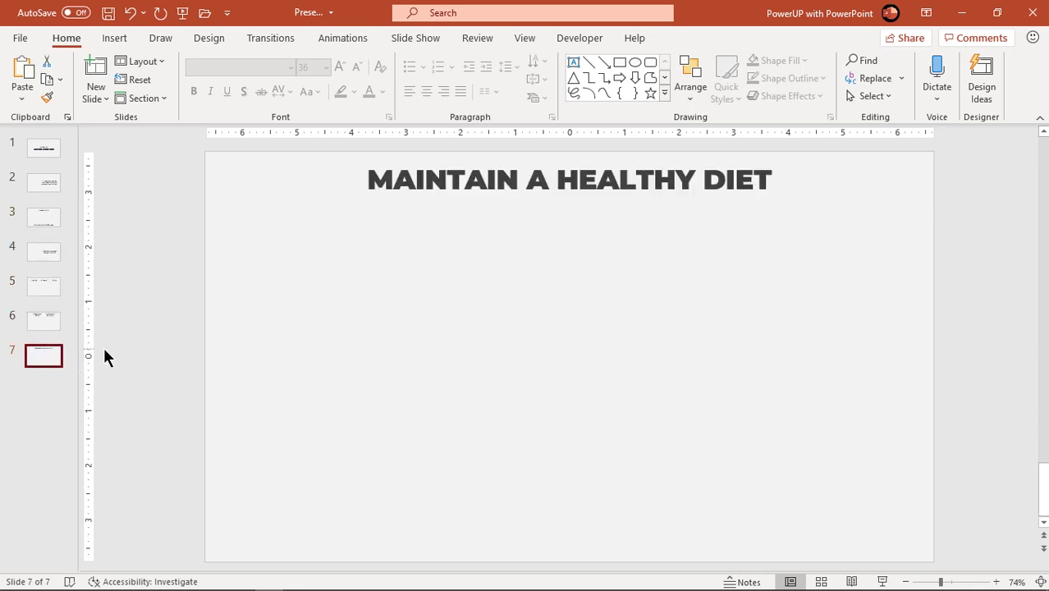
pyautogui.click(54, 160)
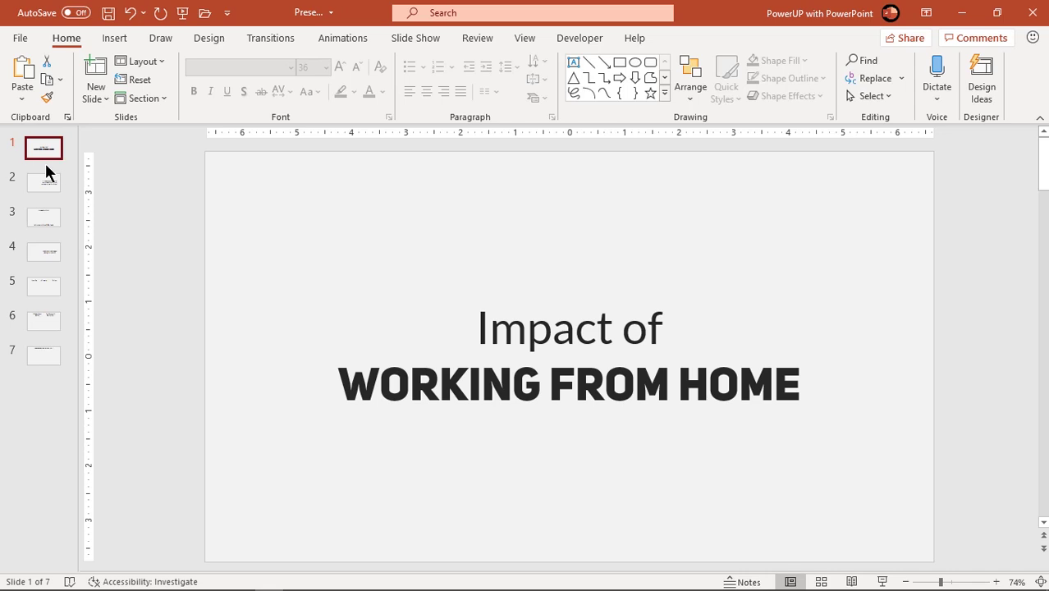
# Step: Give the slide 1 title text a Fade entrance animation, then go to slide 2
pyautogui.click(550, 414)
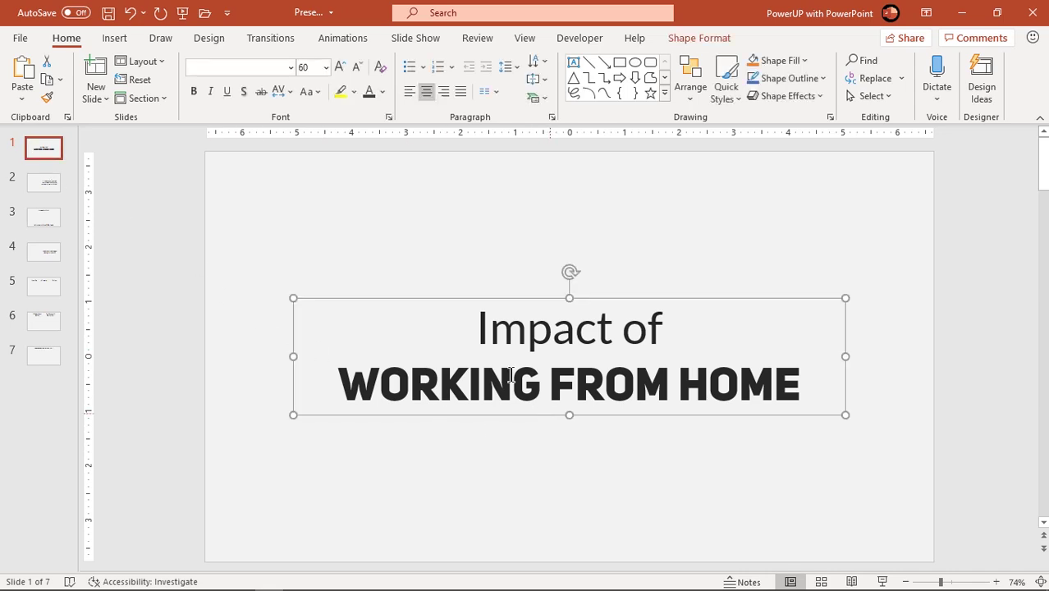
pyautogui.click(341, 39)
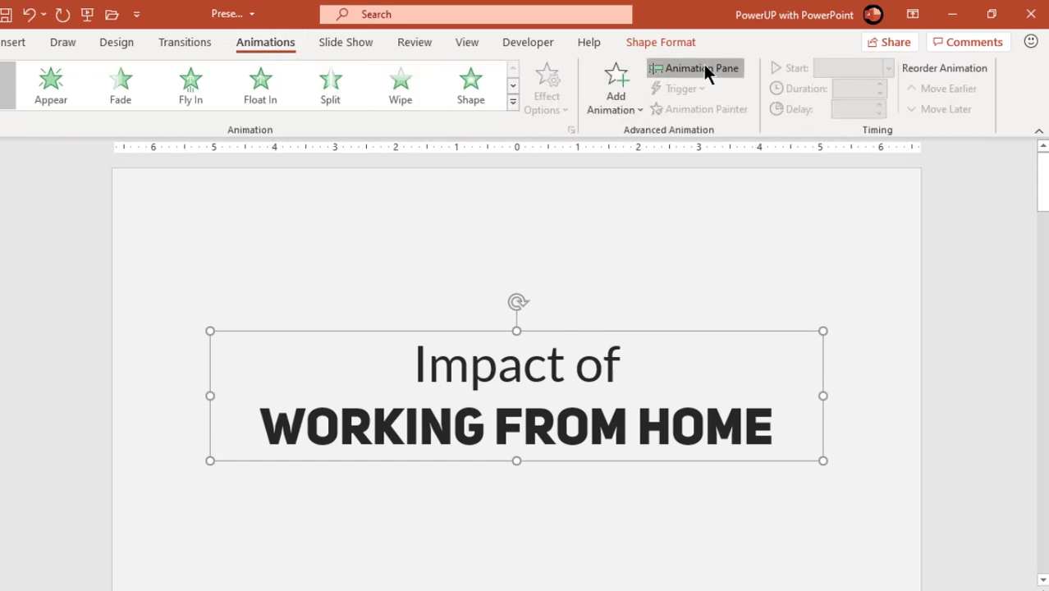
pyautogui.click(703, 68)
pyautogui.moveTo(776, 203); pyautogui.dragTo(792, 202)
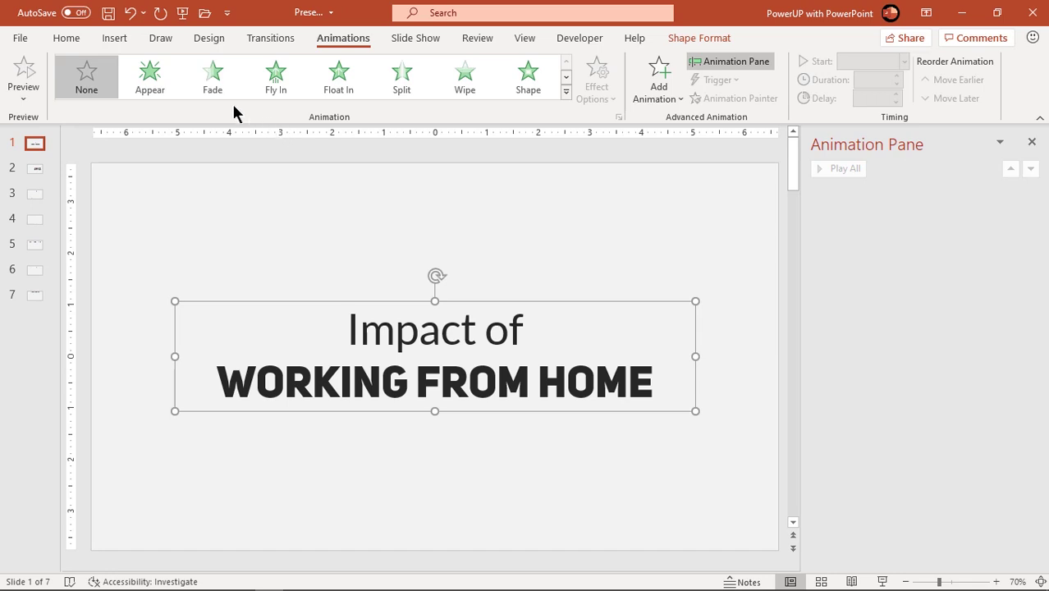
pyautogui.click(213, 78)
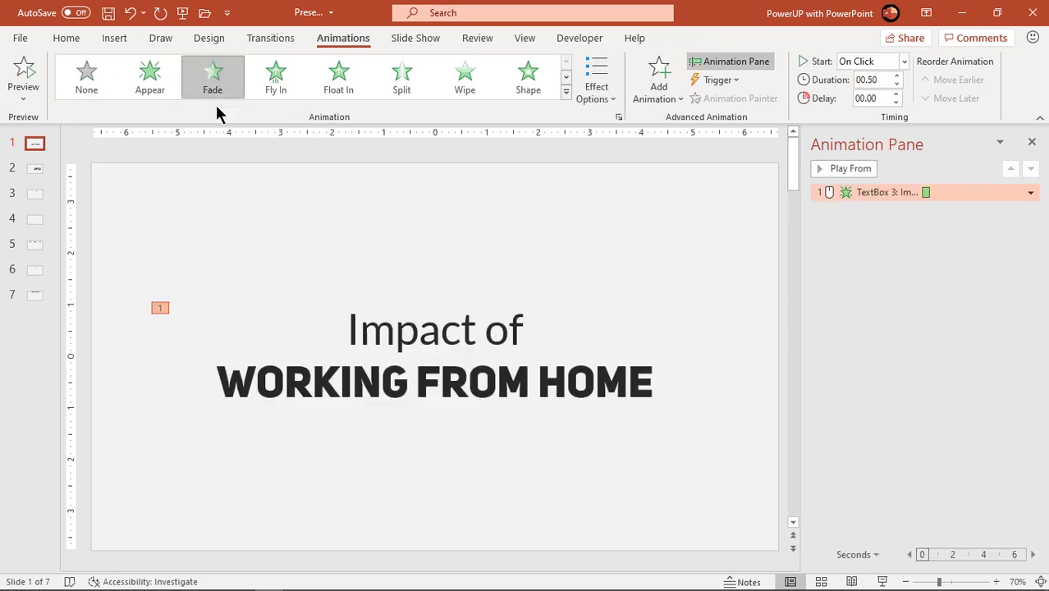
pyautogui.click(38, 175)
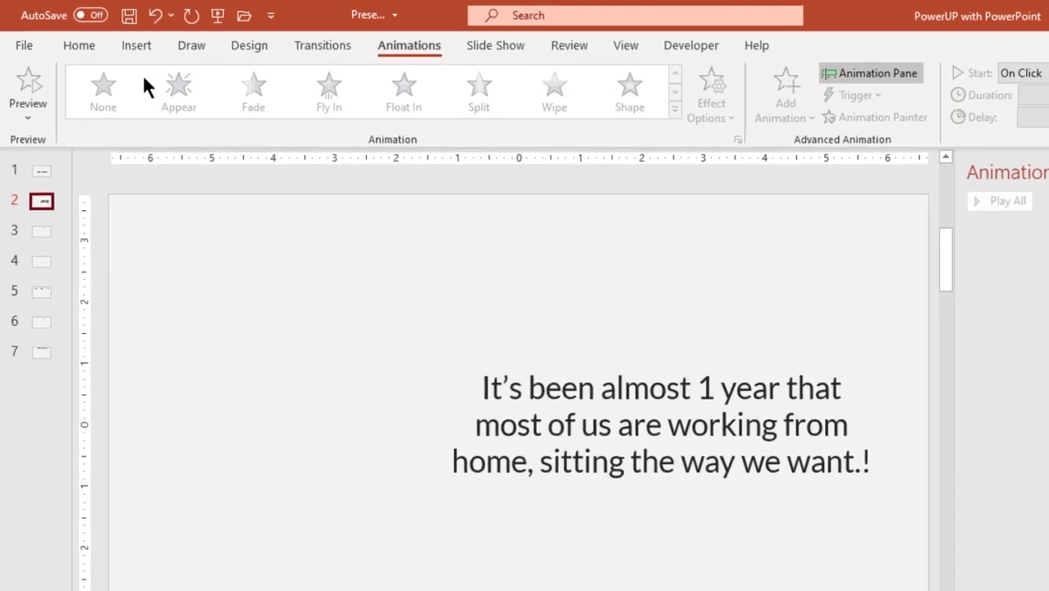
# Step: Insert the working-at-home armchair GIF from the GIFs folder onto slide 2
pyautogui.click(137, 46)
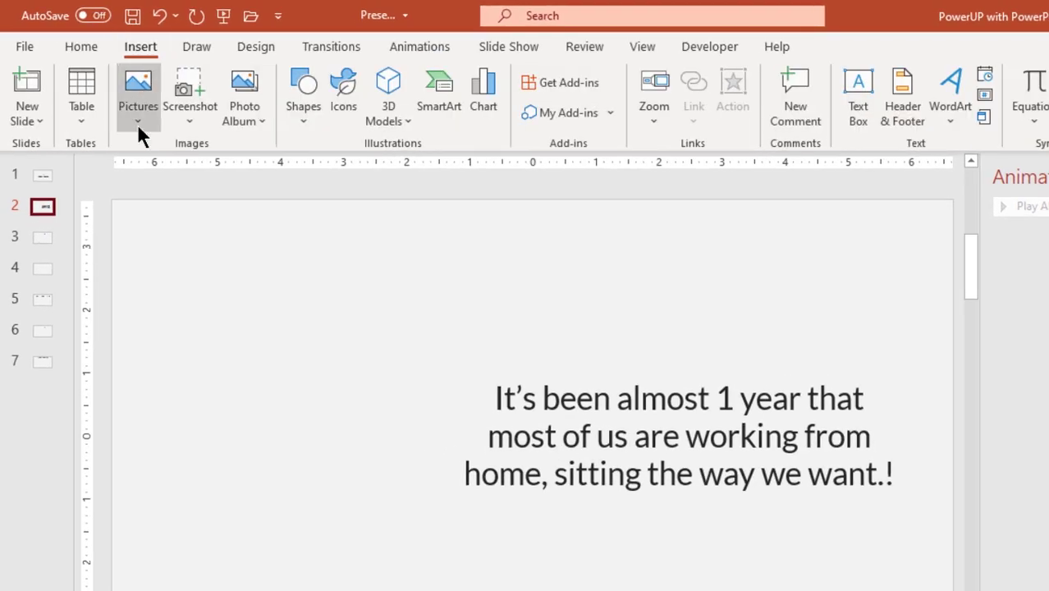
pyautogui.click(137, 124)
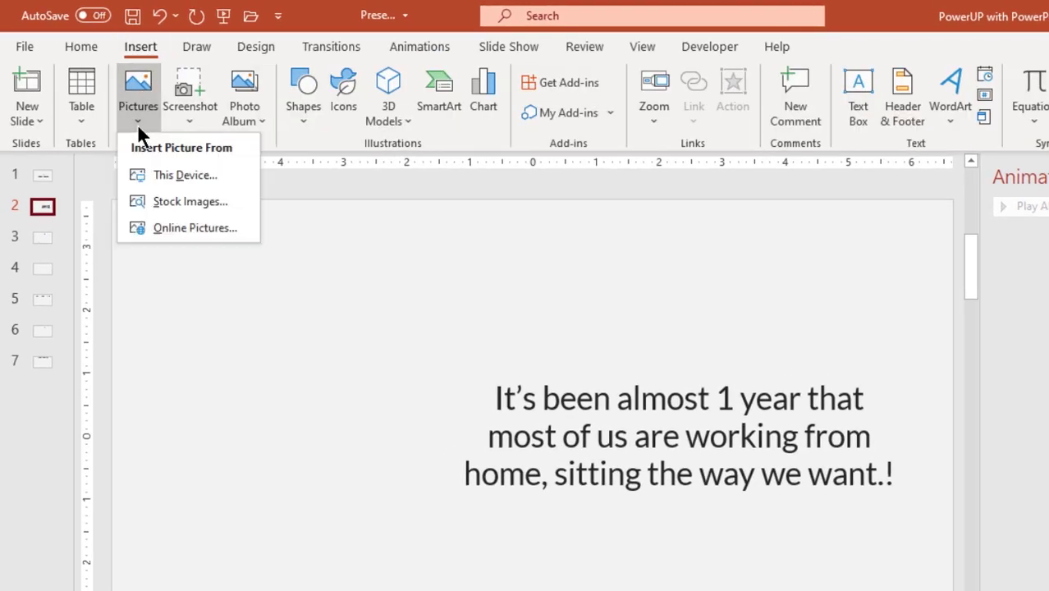
pyautogui.click(156, 172)
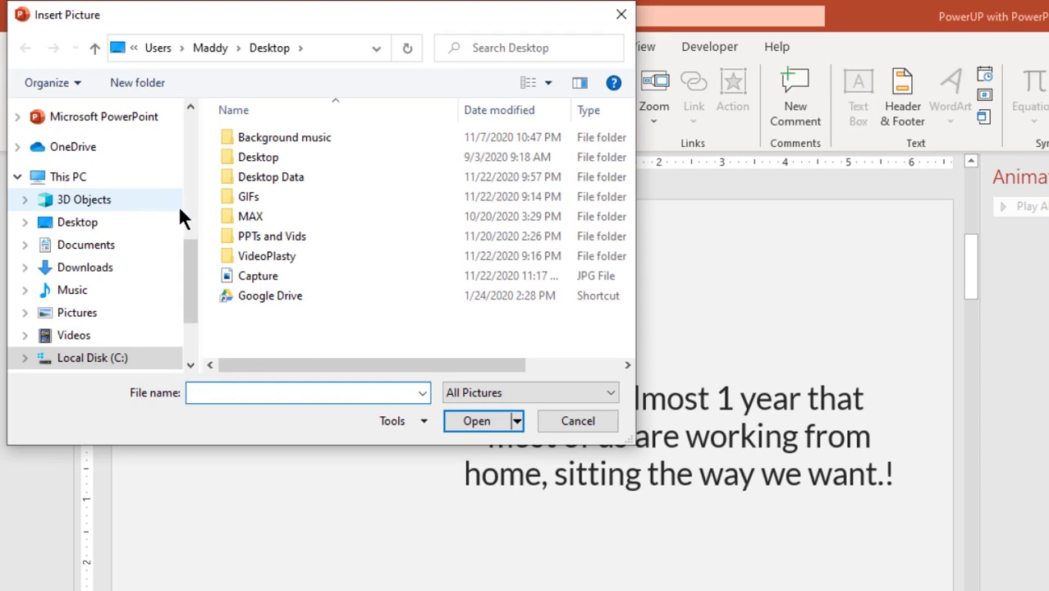
pyautogui.doubleClick(246, 205)
pyautogui.scroll(-3, 464, 252)
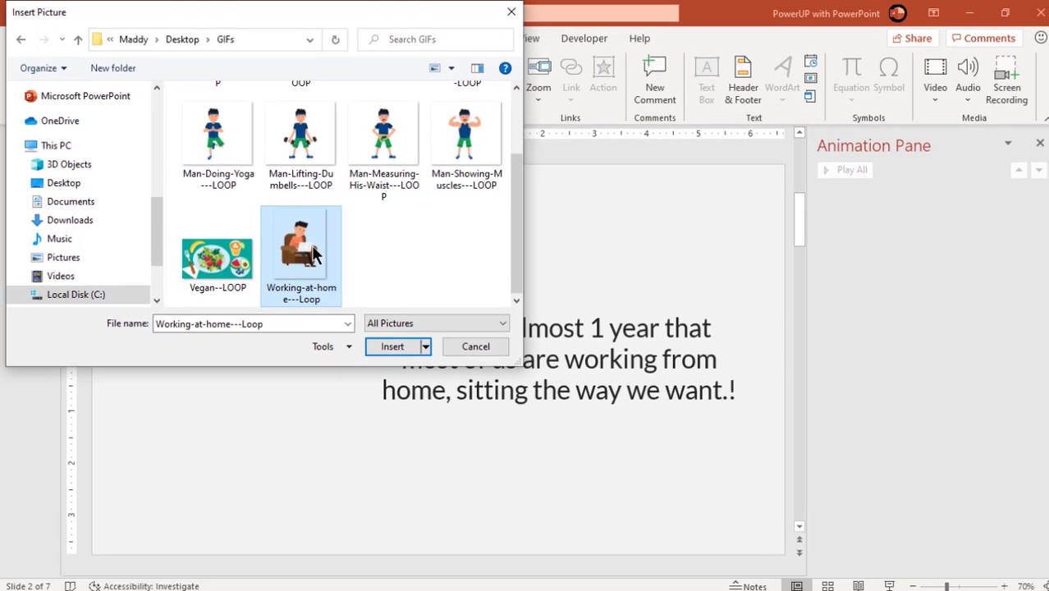
pyautogui.doubleClick(360, 283)
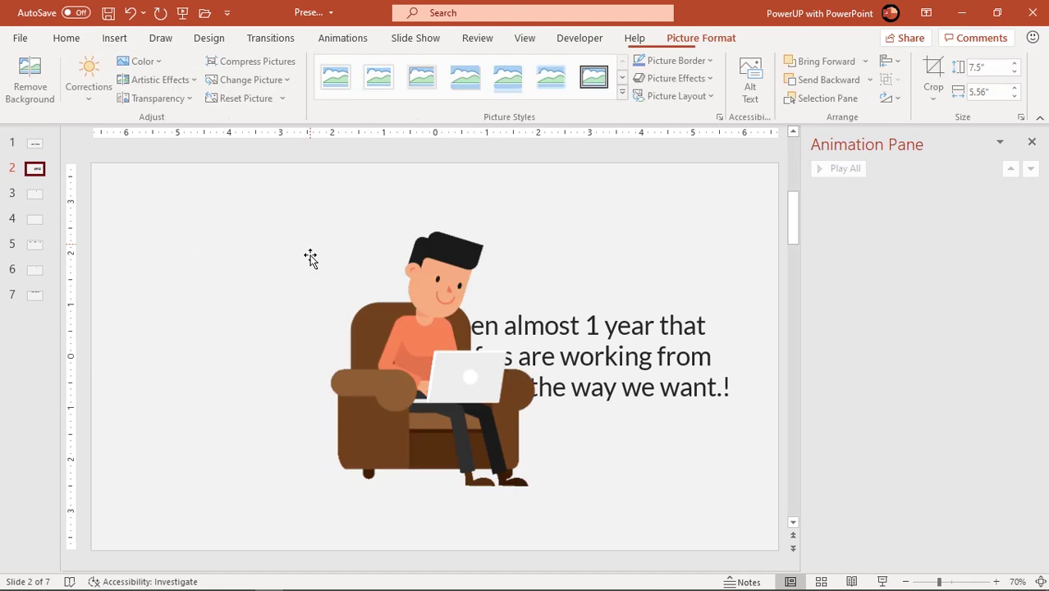
# Step: Resize the armchair GIF to 5.98" × 4.43" and place it left of the text
pyautogui.moveTo(417, 287); pyautogui.dragTo(232, 282)
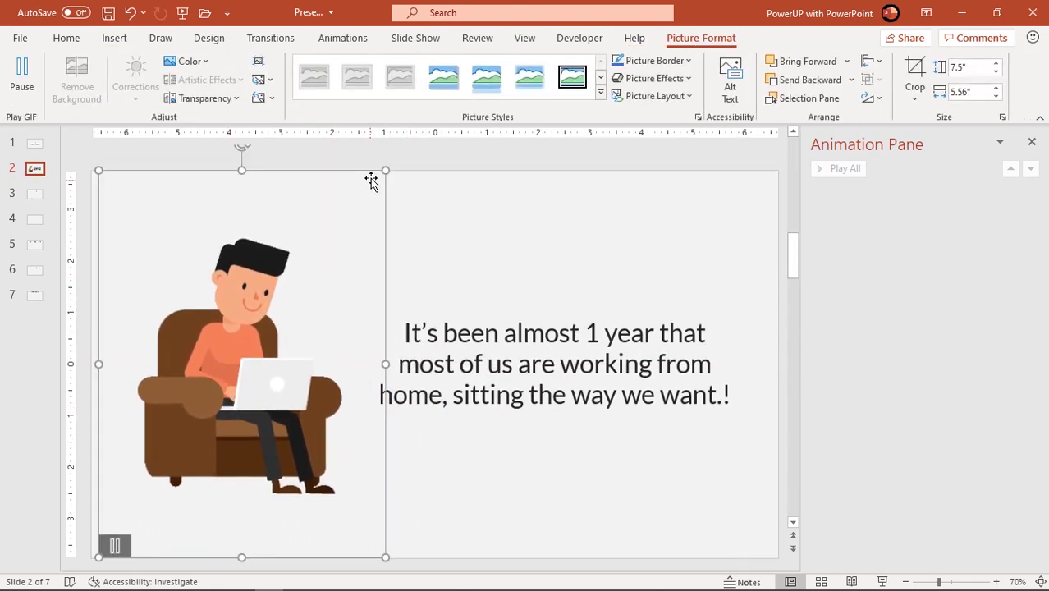
pyautogui.moveTo(385, 172); pyautogui.dragTo(326, 243)
pyautogui.moveTo(211, 335); pyautogui.dragTo(252, 302)
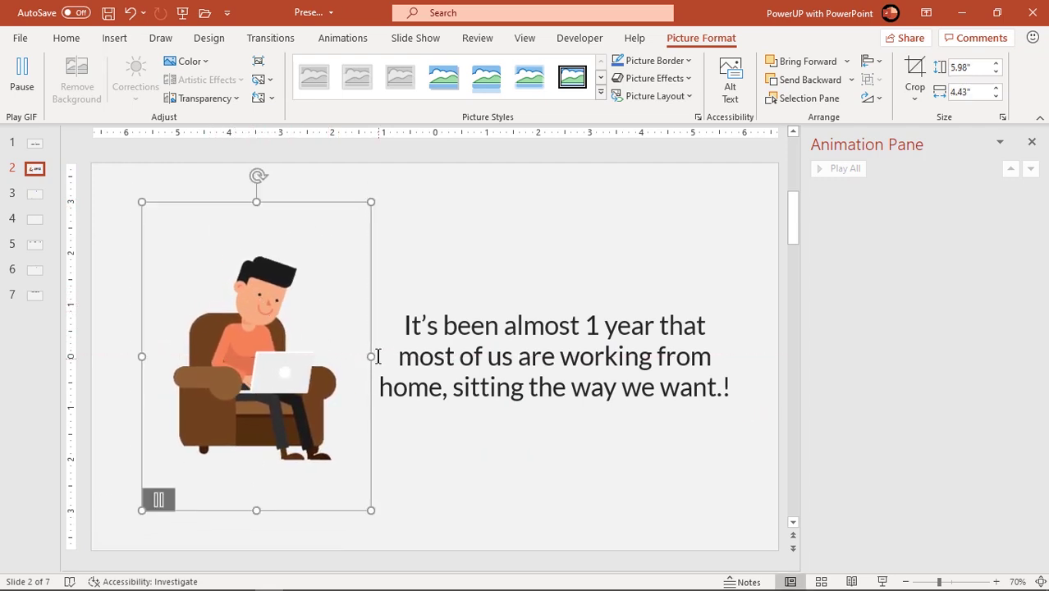
pyautogui.click(345, 40)
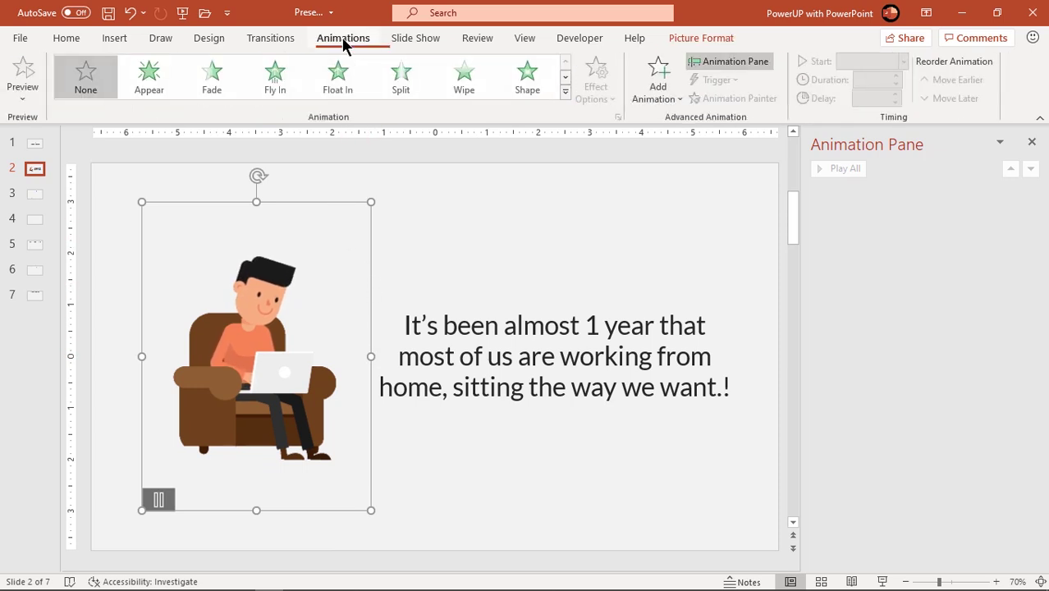
# Step: Make the armchair GIF Fly In from the left and the text box Fly In from the right
pyautogui.click(276, 78)
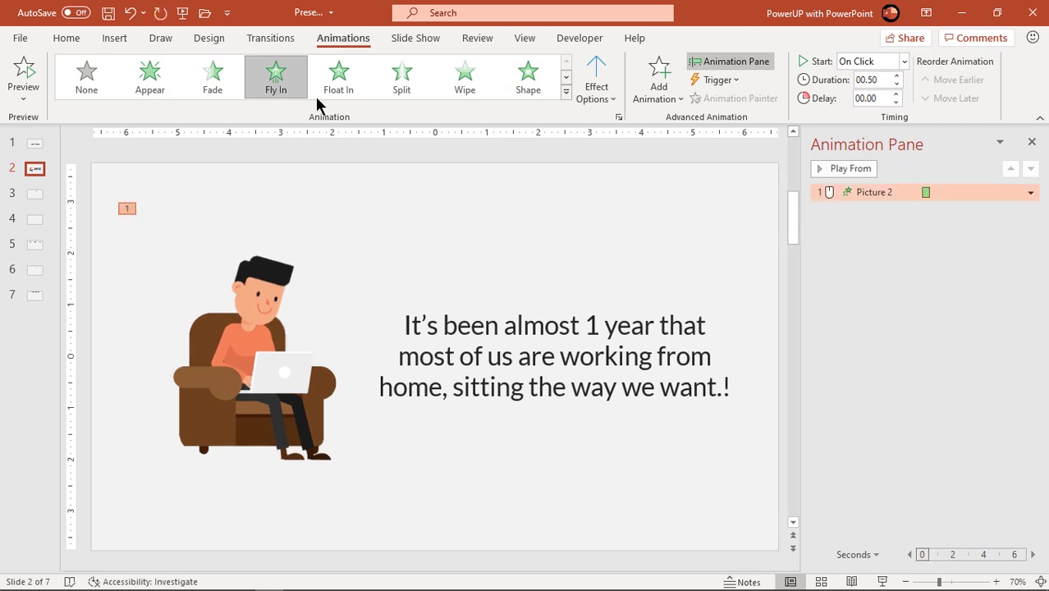
pyautogui.click(601, 94)
pyautogui.click(611, 224)
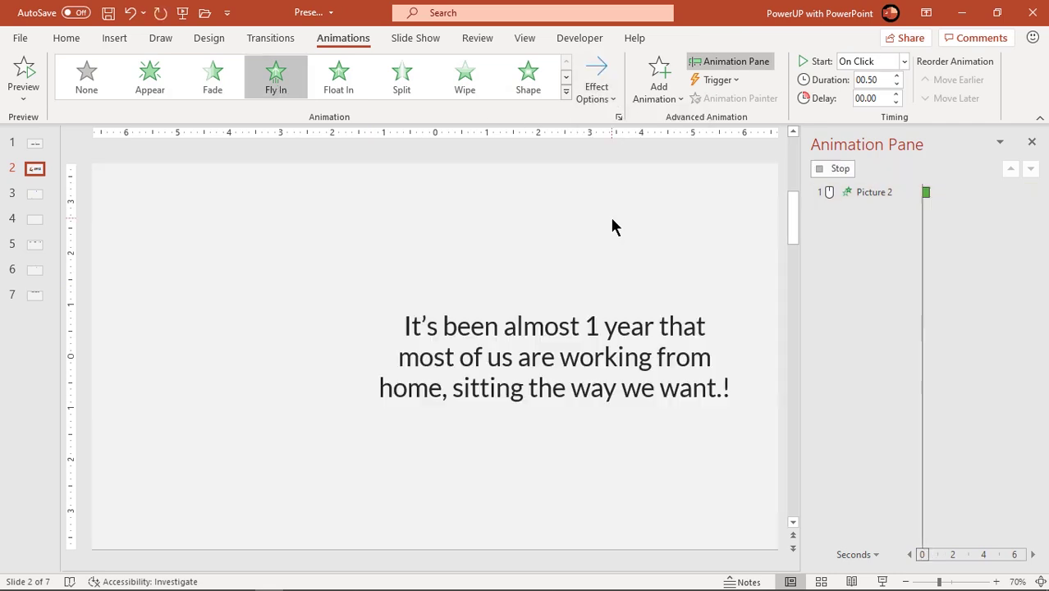
pyautogui.click(608, 310)
pyautogui.click(616, 306)
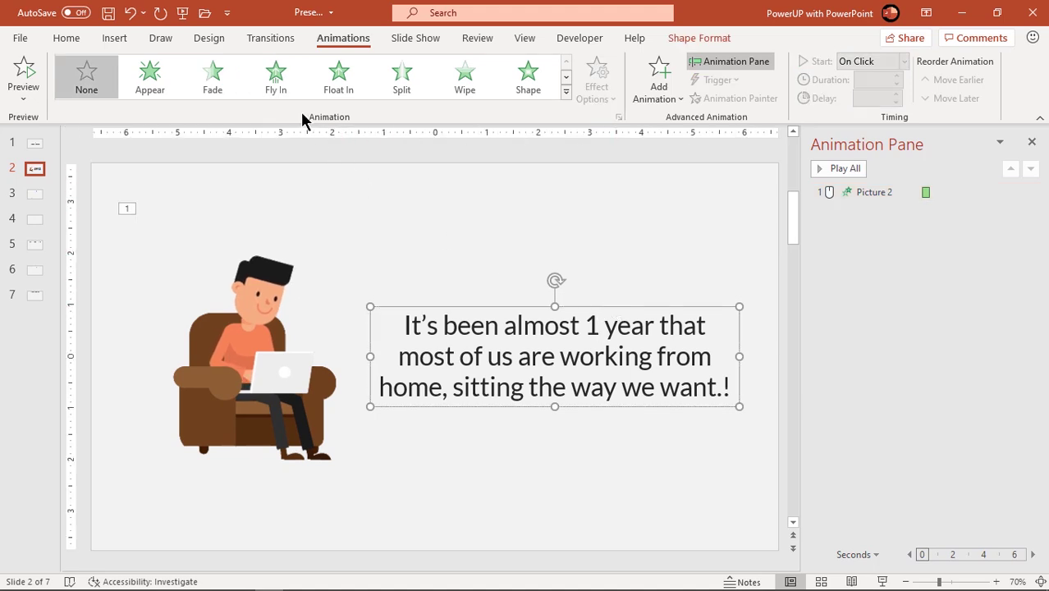
pyautogui.click(275, 81)
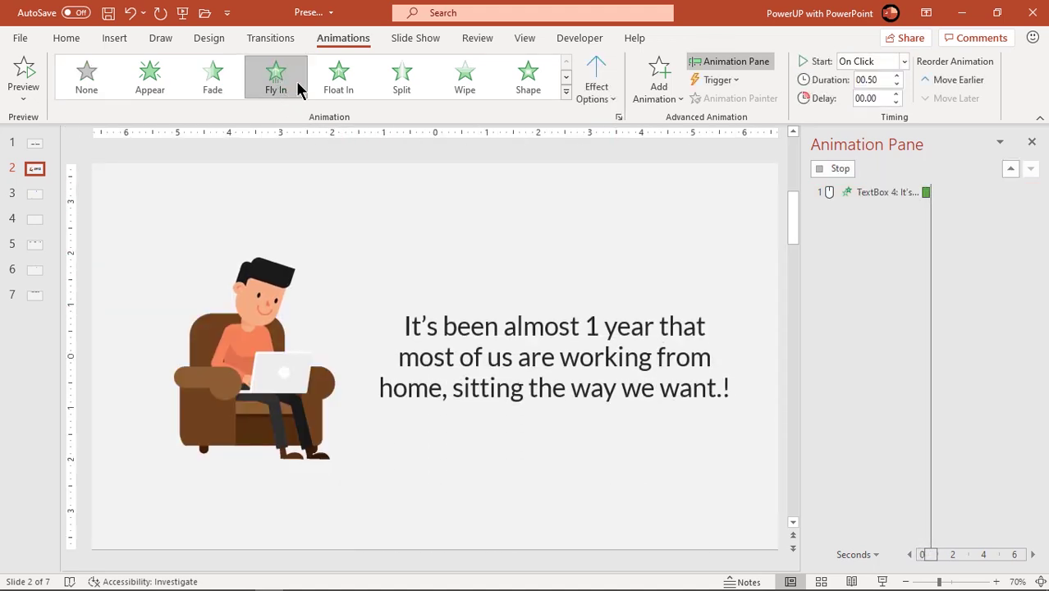
pyautogui.click(603, 97)
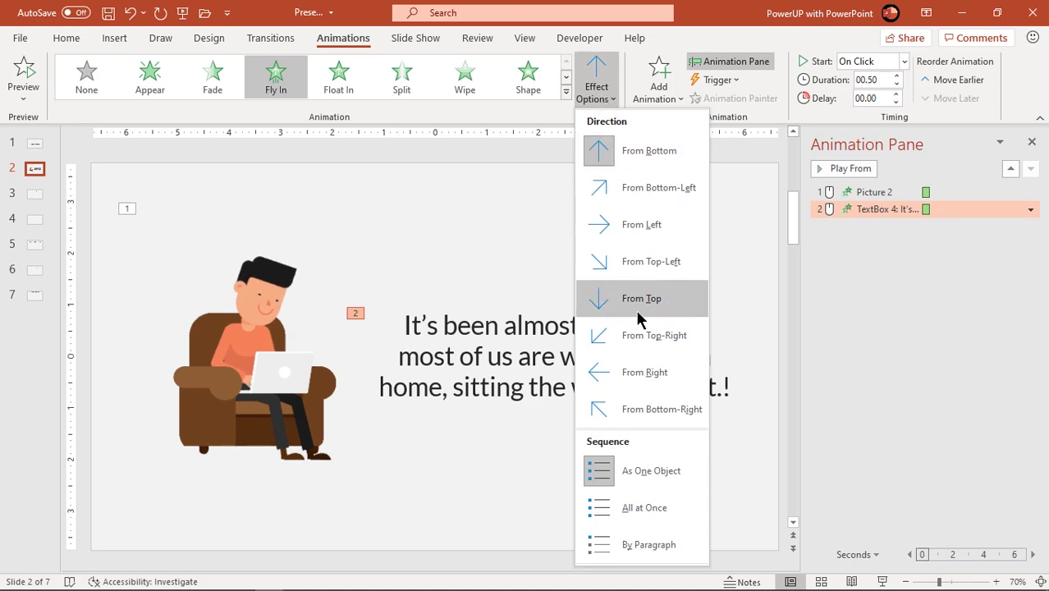
pyautogui.click(646, 371)
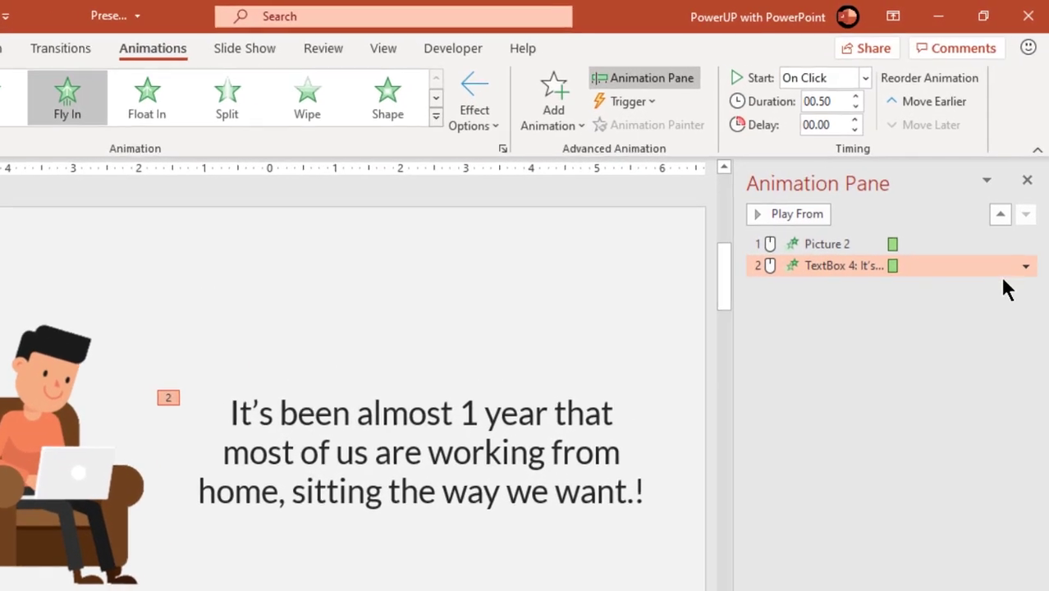
# Step: Start the text animation With Previous and set both animations to 01.00 seconds
pyautogui.click(1029, 210)
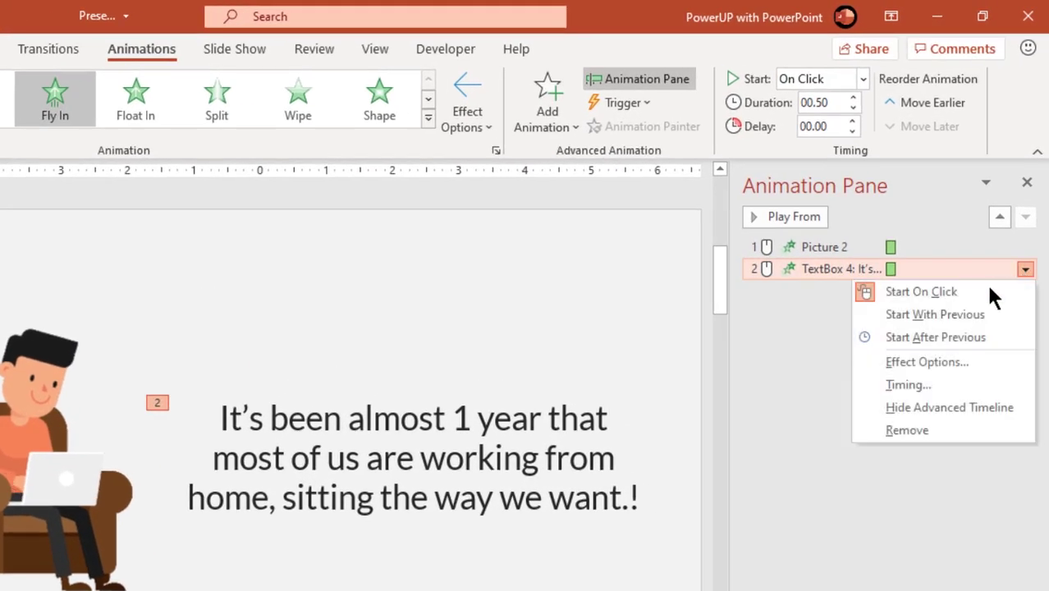
pyautogui.click(950, 316)
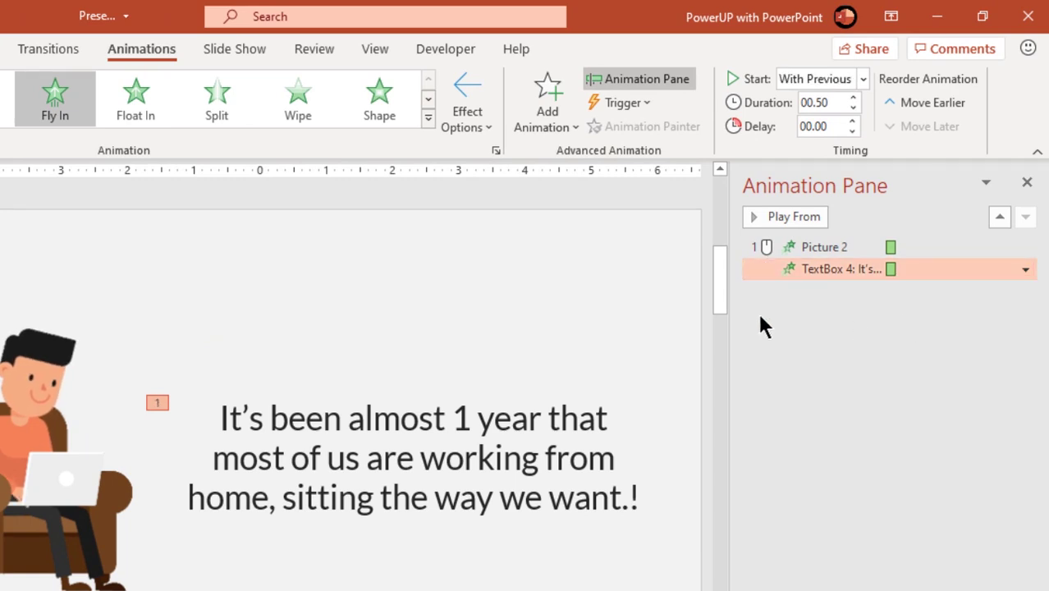
pyautogui.click(829, 247)
pyautogui.keyDown('shift'); pyautogui.click(829, 269); pyautogui.keyUp('shift')
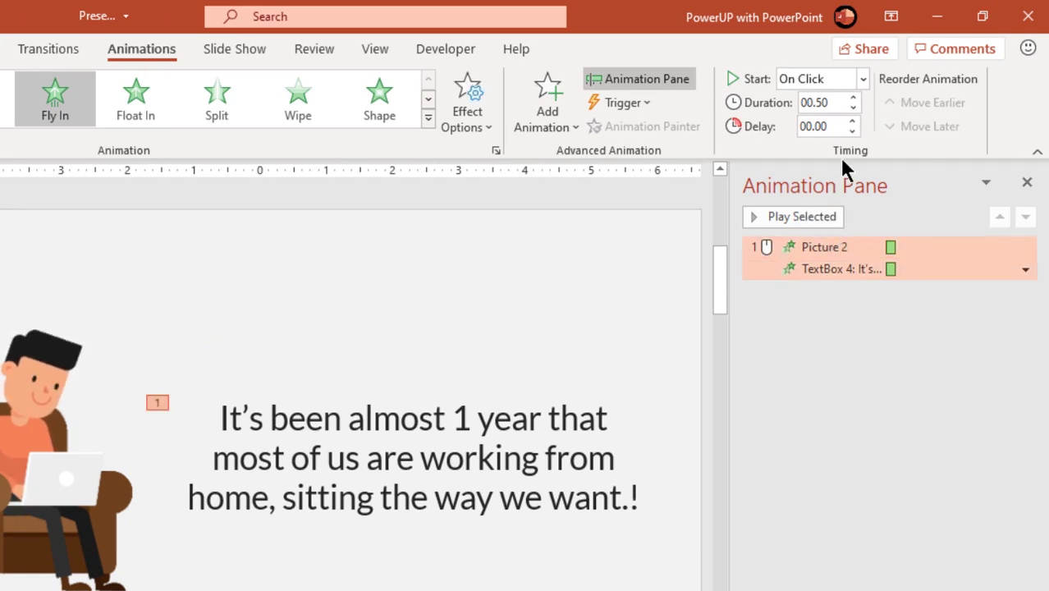
pyautogui.click(853, 97)
pyautogui.click(854, 99)
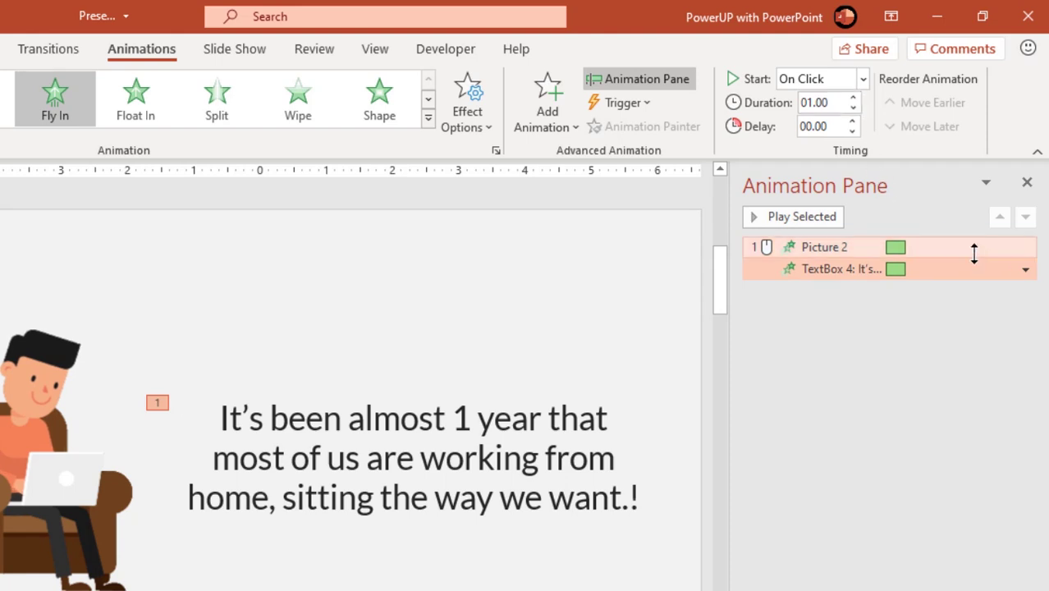
# Step: Give the fly-in animations a 0.6-second bounce end in the effect settings
pyautogui.click(1025, 271)
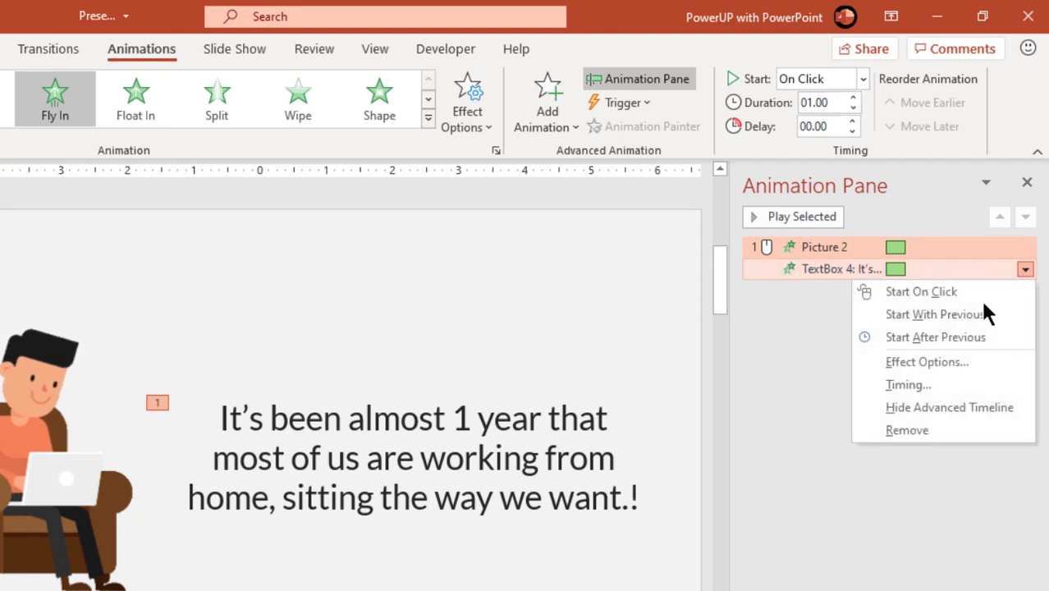
pyautogui.click(923, 362)
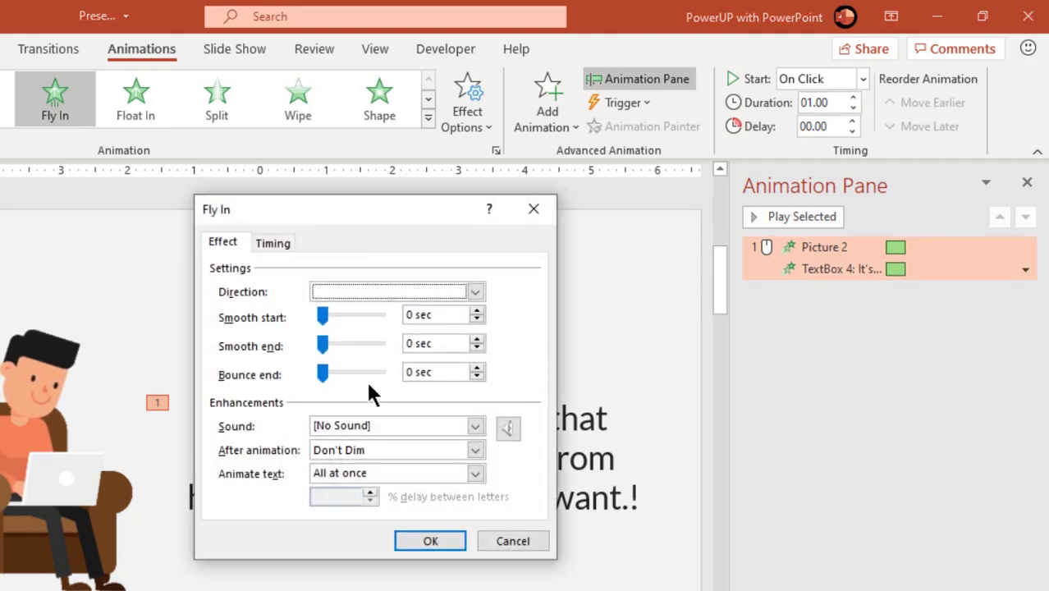
pyautogui.moveTo(353, 368); pyautogui.dragTo(358, 366)
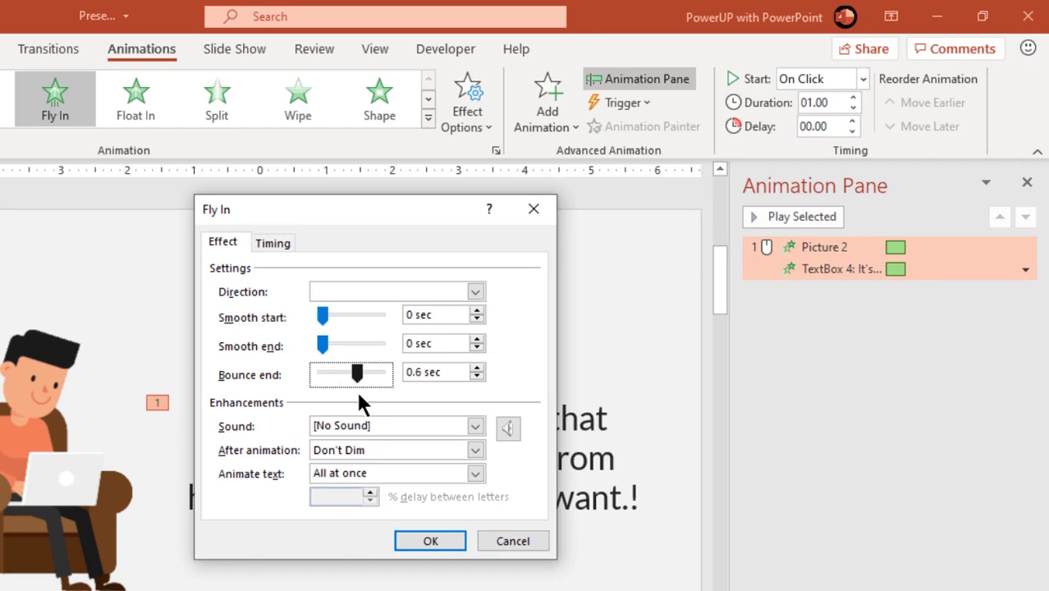
pyautogui.click(415, 542)
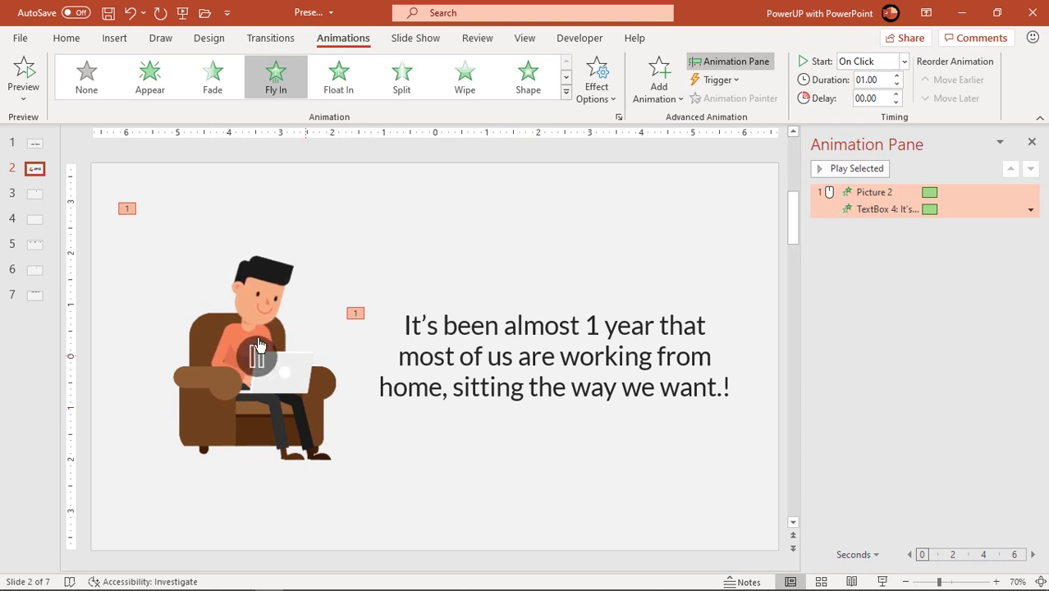
# Step: Insert the weighing-scale and waist-measuring GIFs together onto slide 3
pyautogui.click(37, 197)
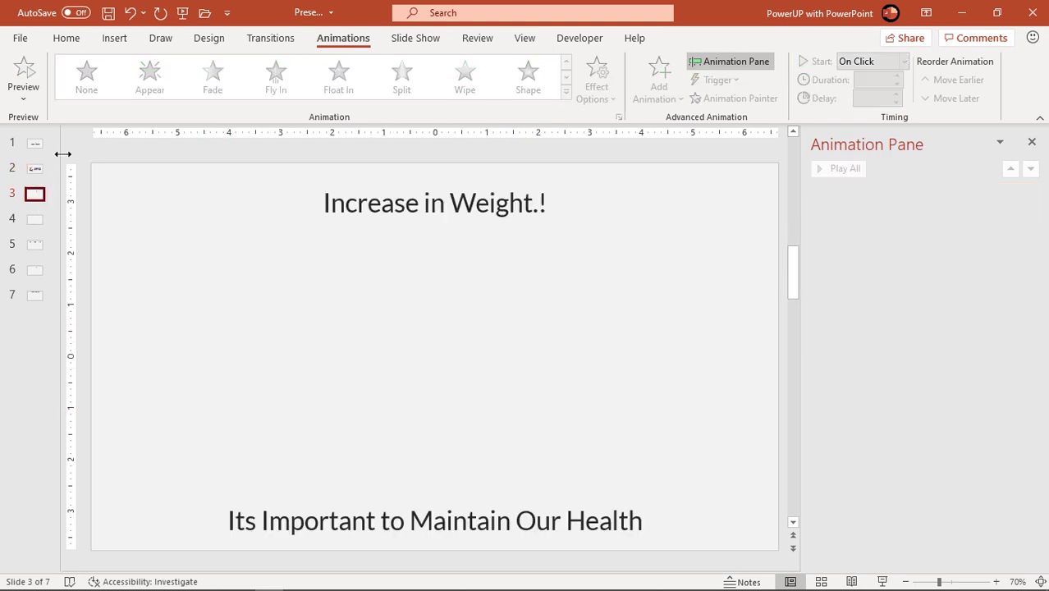
pyautogui.click(114, 38)
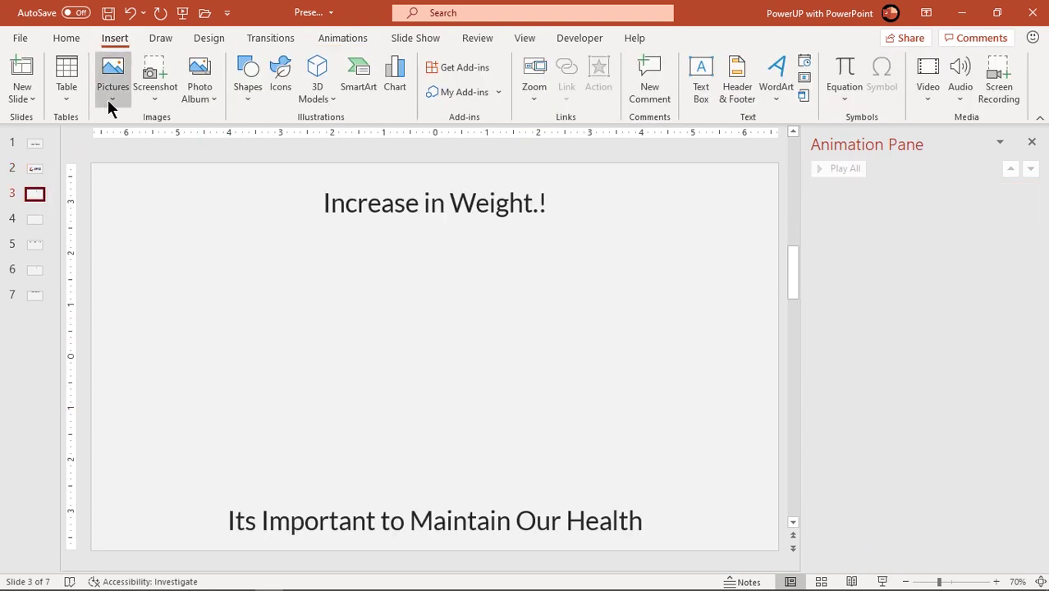
pyautogui.click(112, 108)
pyautogui.click(136, 142)
pyautogui.click(287, 144)
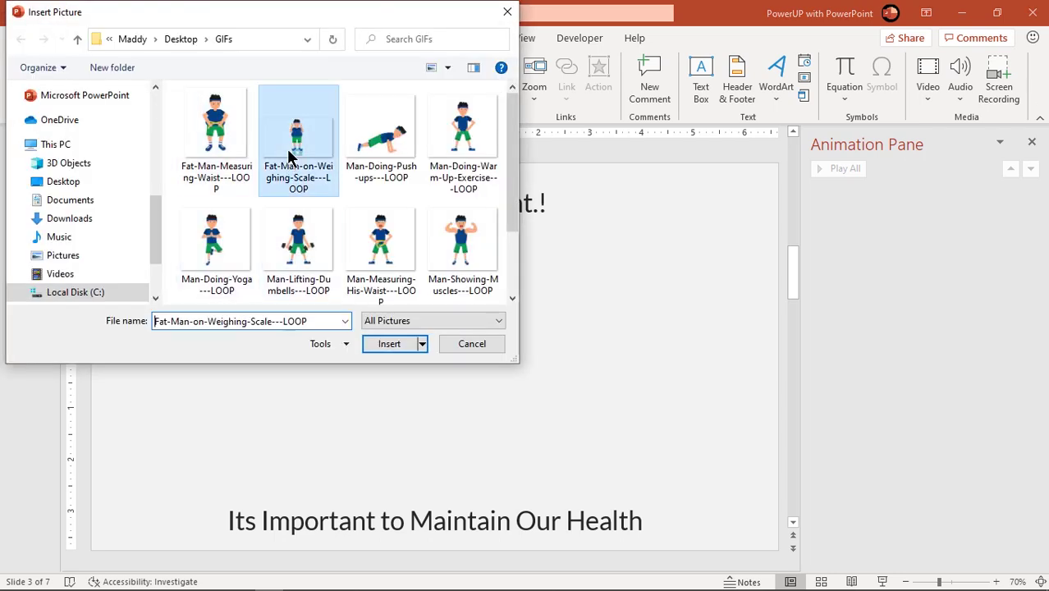
pyautogui.keyDown('ctrl'); pyautogui.click(216, 146); pyautogui.keyUp('ctrl')
pyautogui.click(385, 341)
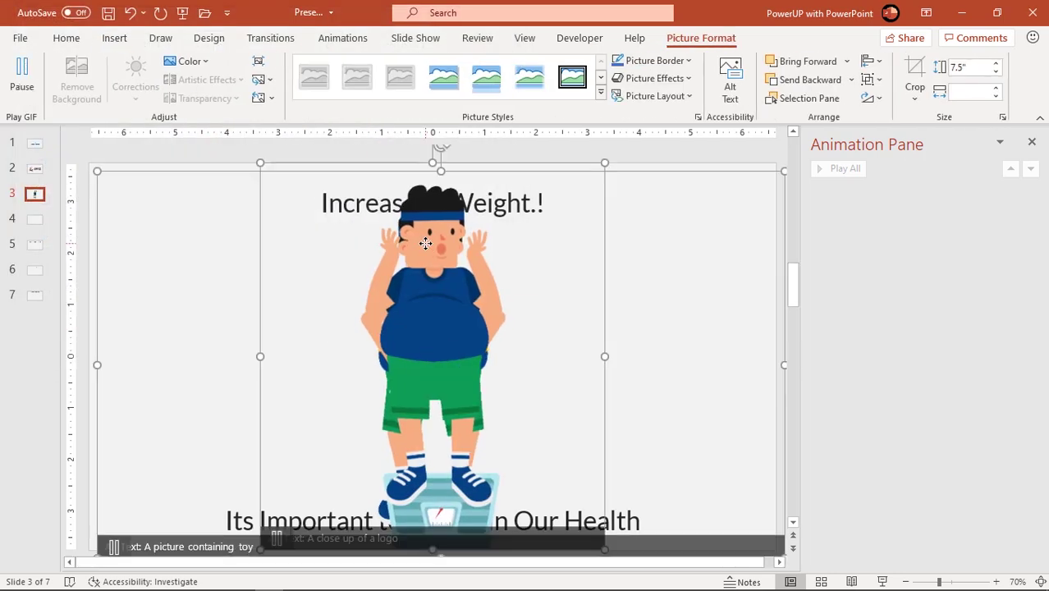
# Step: Move the weighing-scale GIF to the left so the two GIFs sit side by side
pyautogui.click(300, 320)
pyautogui.click(512, 390)
pyautogui.moveTo(512, 391); pyautogui.dragTo(587, 296)
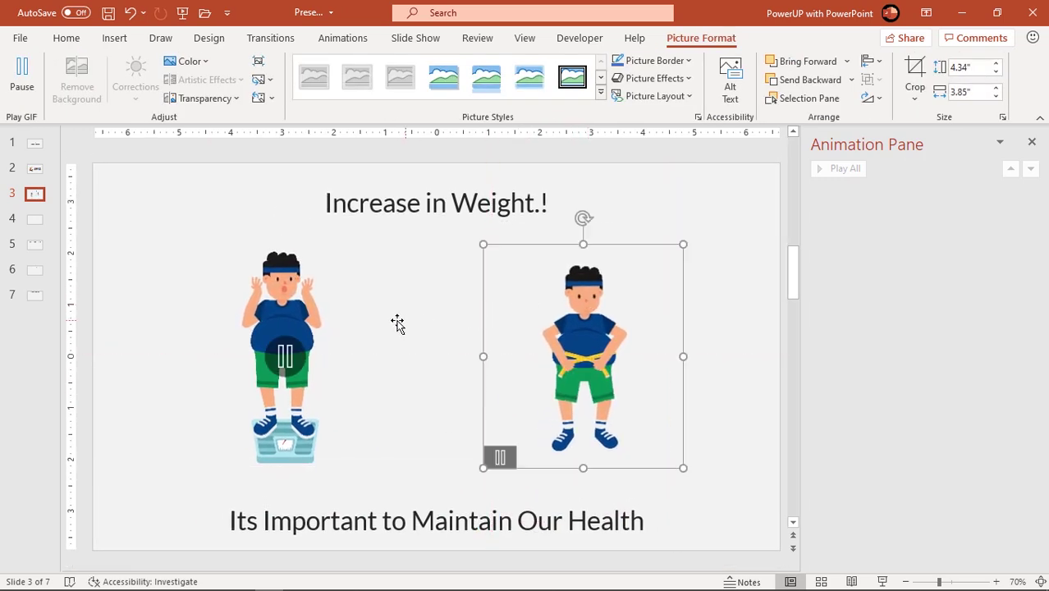
pyautogui.click(297, 308)
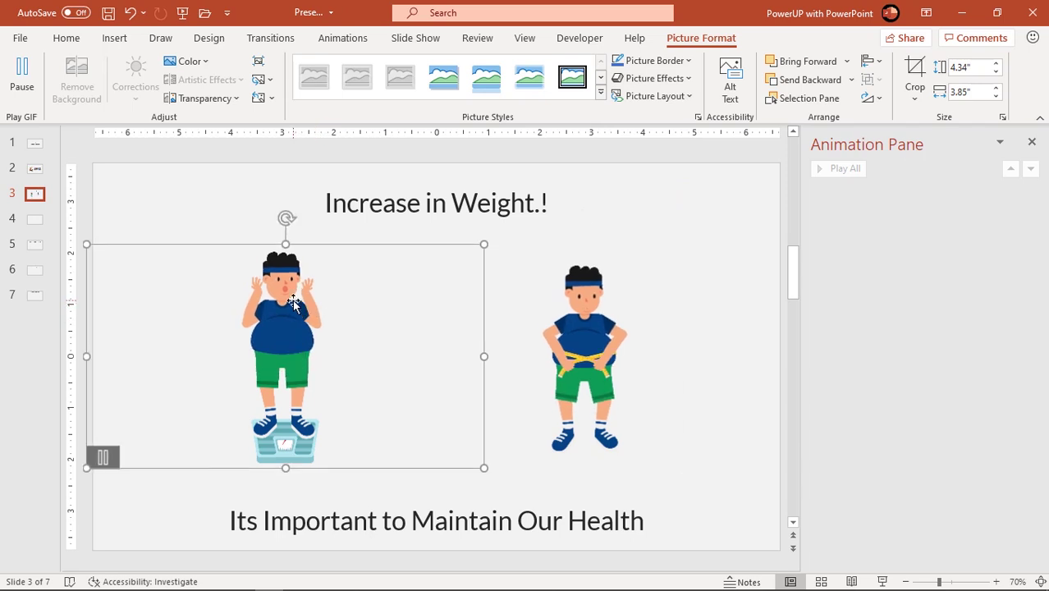
pyautogui.click(331, 43)
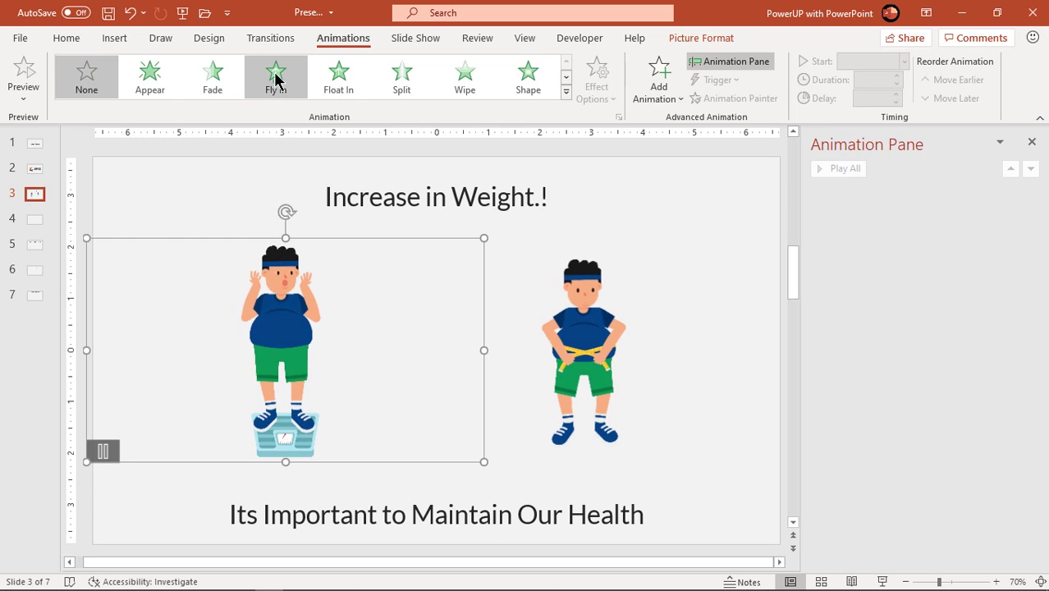
# Step: Give both slide 3 GIFs a Fly In animation, the left one coming from the left
pyautogui.click(277, 79)
pyautogui.click(589, 100)
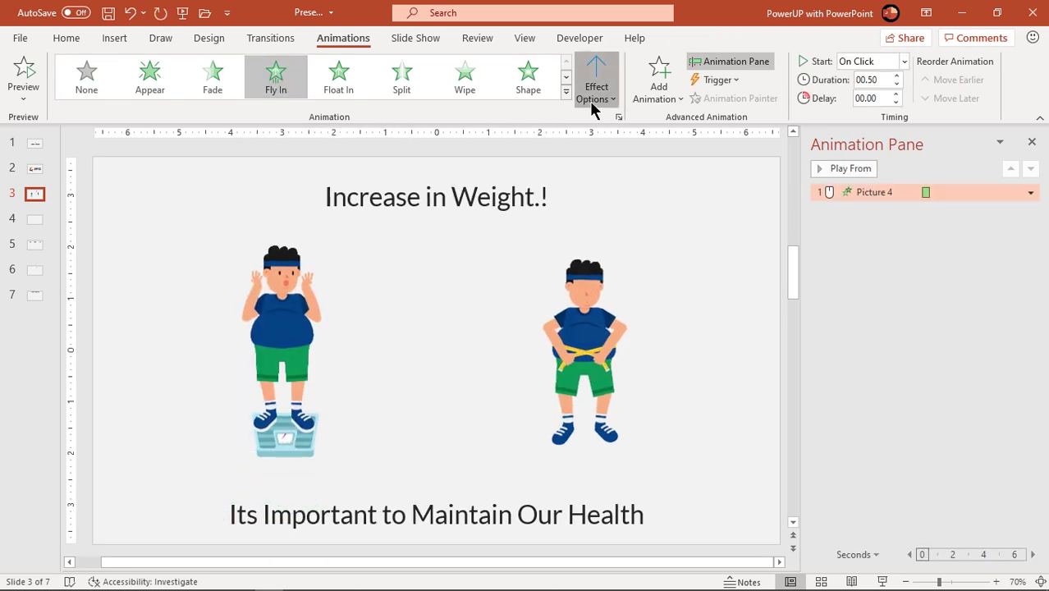
pyautogui.click(617, 225)
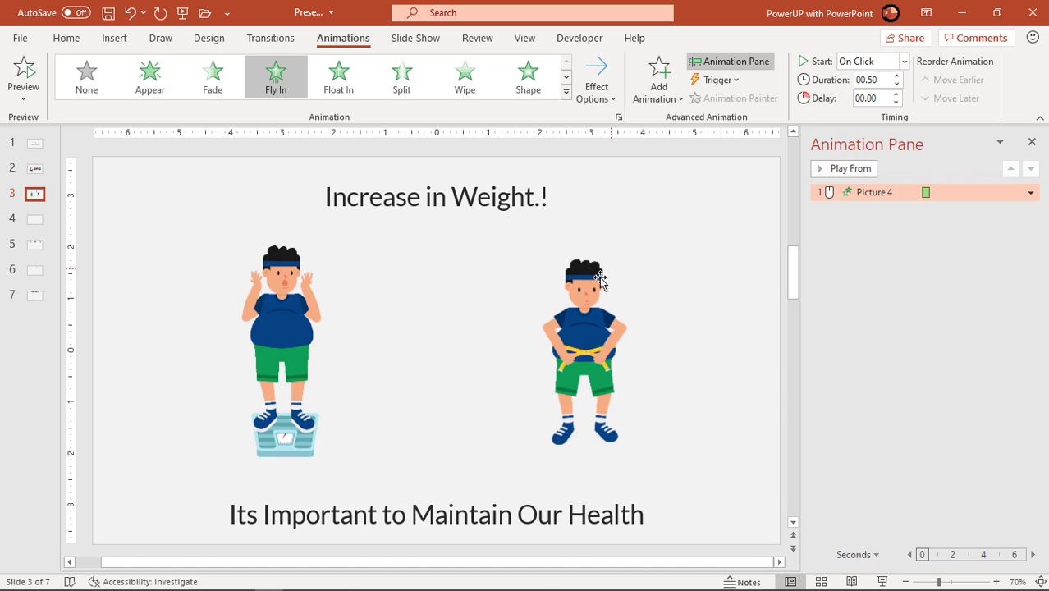
pyautogui.click(586, 273)
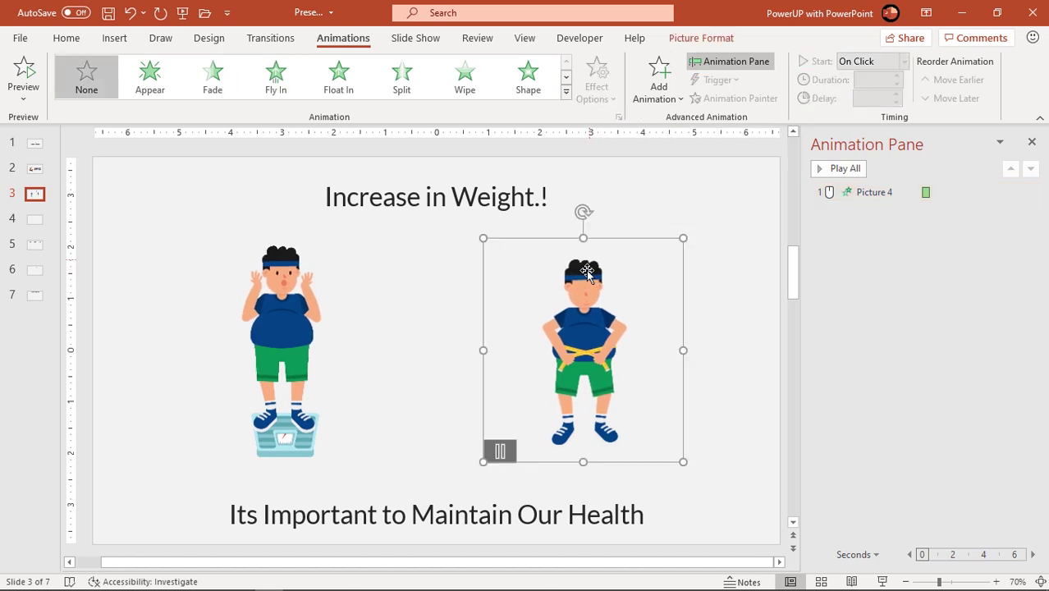
pyautogui.click(277, 82)
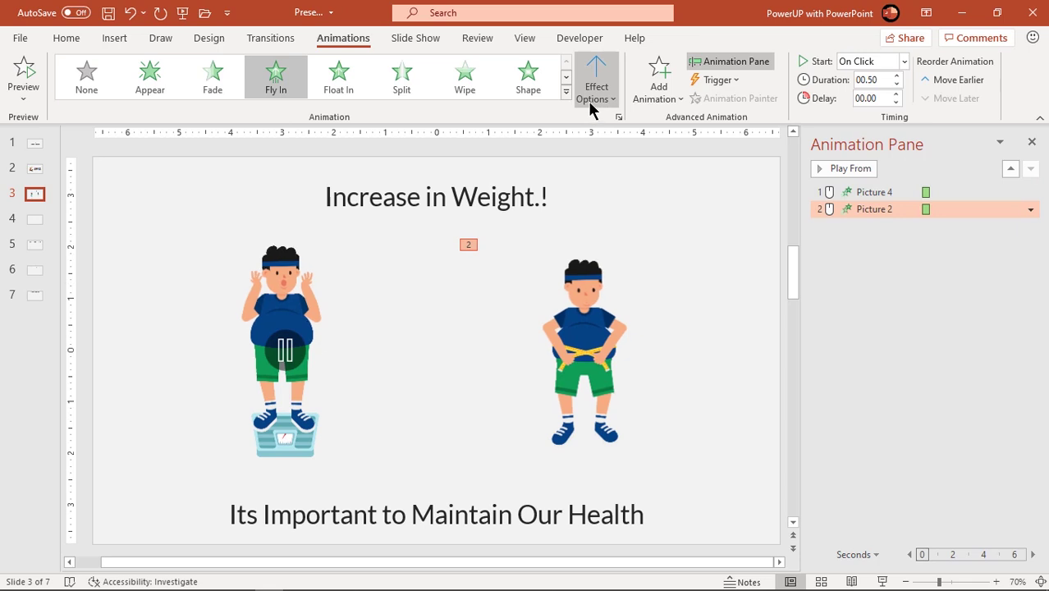
pyautogui.click(588, 100)
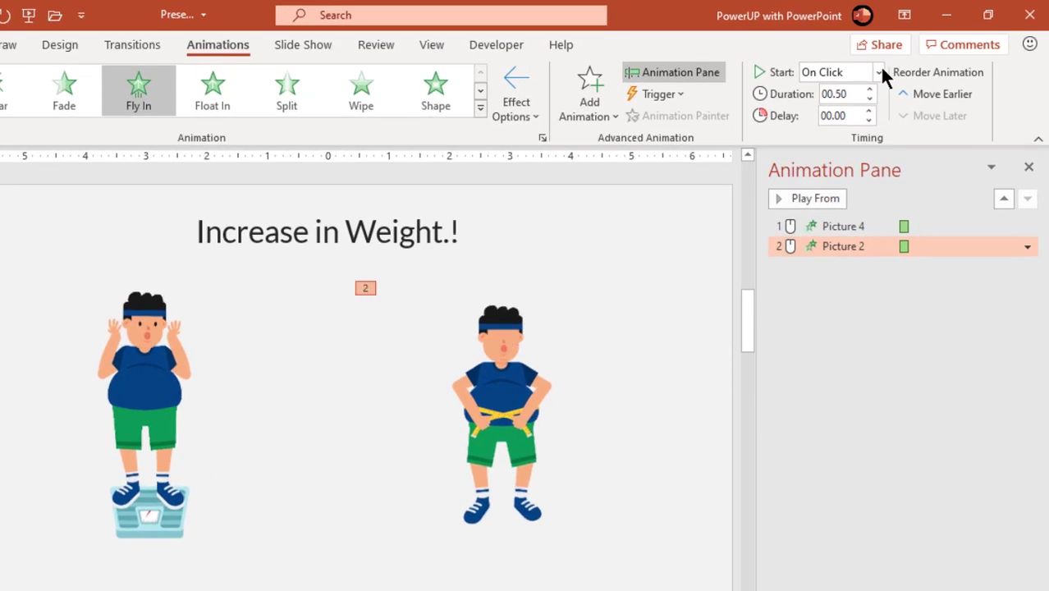
# Step: Start the right GIF With Previous and set both animations to last 01.00 seconds
pyautogui.click(879, 73)
pyautogui.click(848, 115)
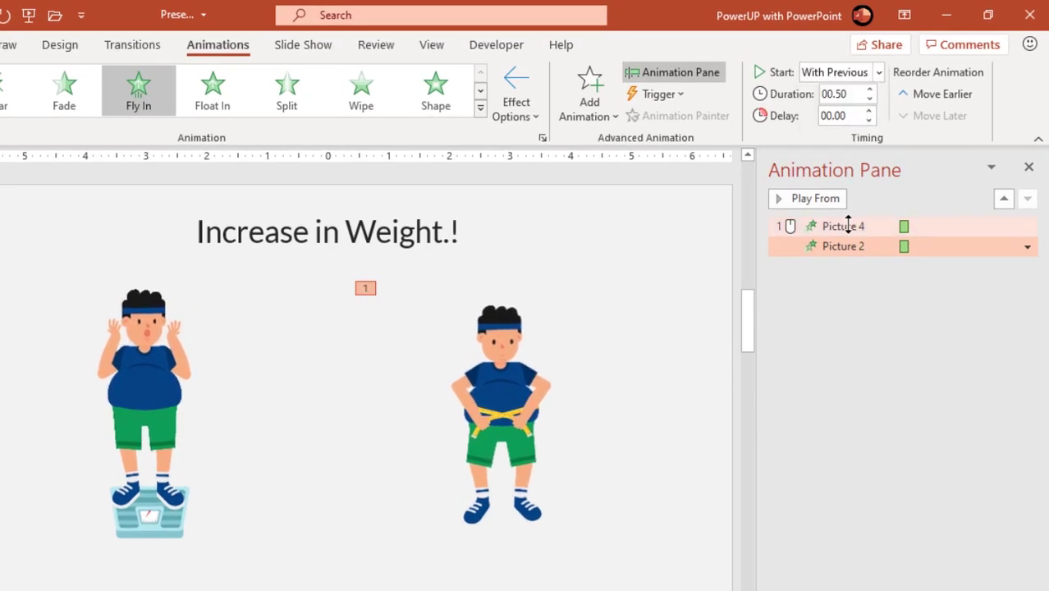
pyautogui.keyDown('shift'); pyautogui.click(846, 223); pyautogui.keyUp('shift')
pyautogui.click(869, 89)
pyautogui.click(1027, 227)
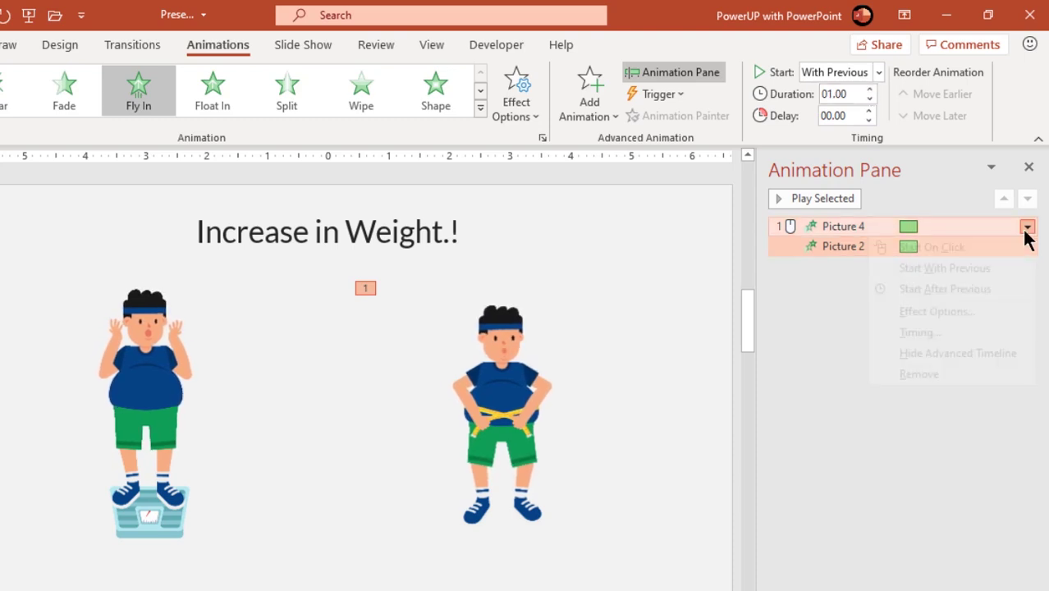
# Step: Add a bounce end to both GIFs' Fly In effect in its settings dialog
pyautogui.click(938, 311)
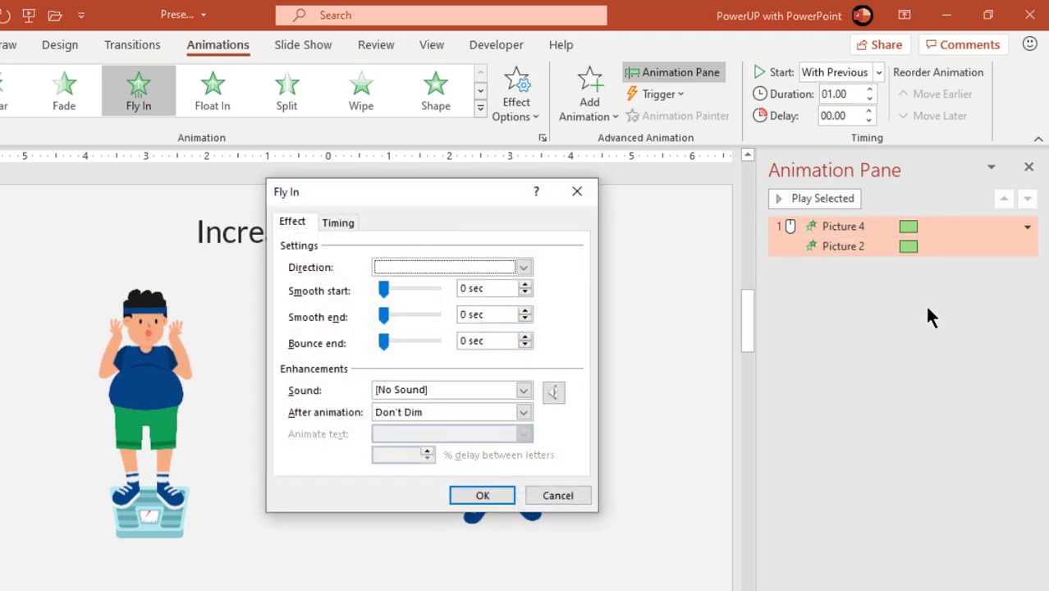
pyautogui.click(424, 340)
pyautogui.click(424, 341)
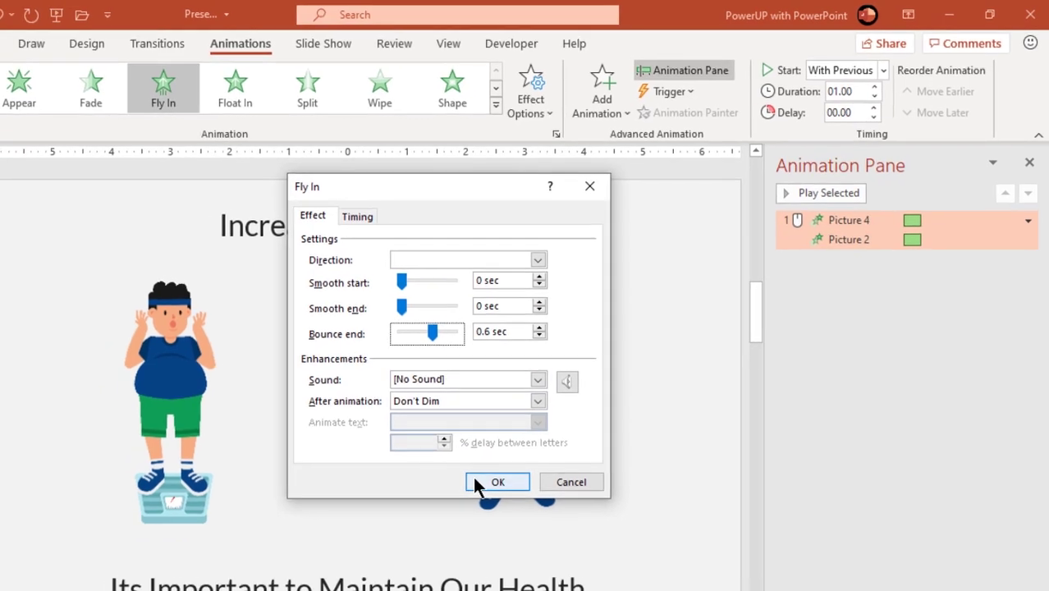
pyautogui.click(496, 483)
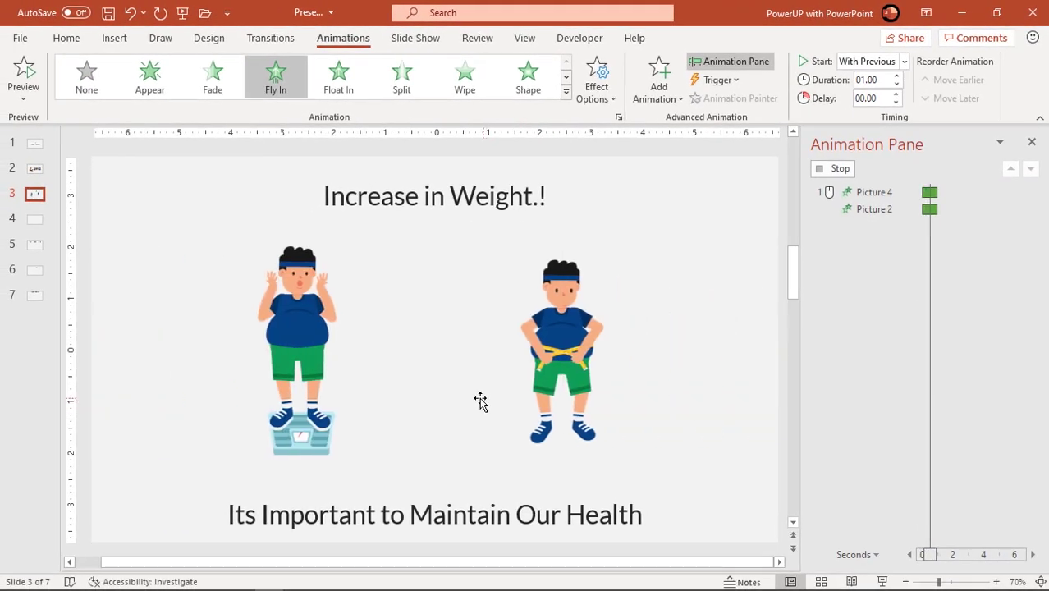
pyautogui.click(510, 213)
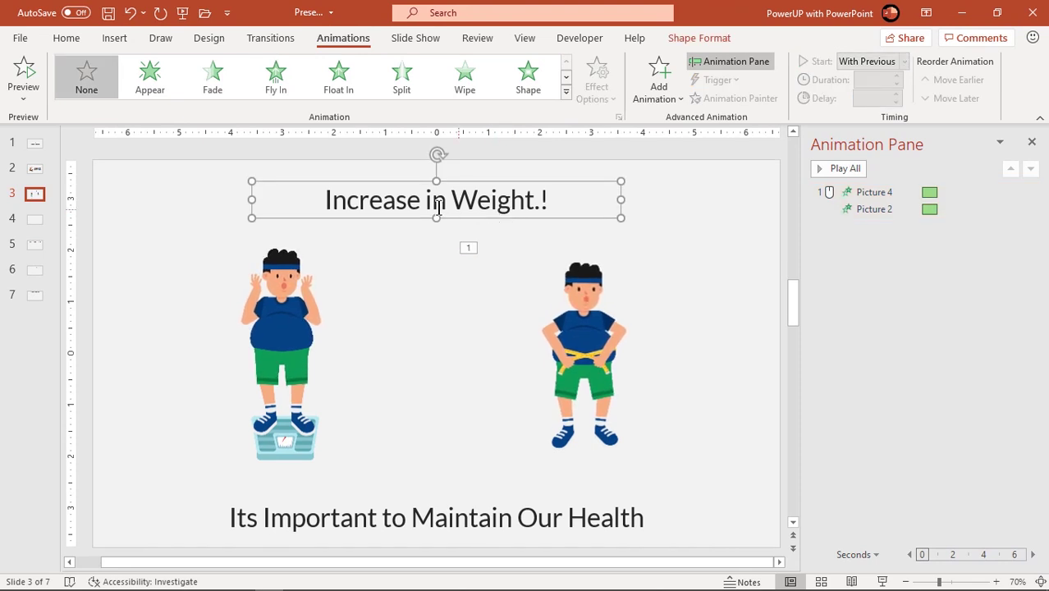
# Step: Make the 'Increase in Weight.!' title Float Down With Previous alongside the GIFs
pyautogui.click(340, 87)
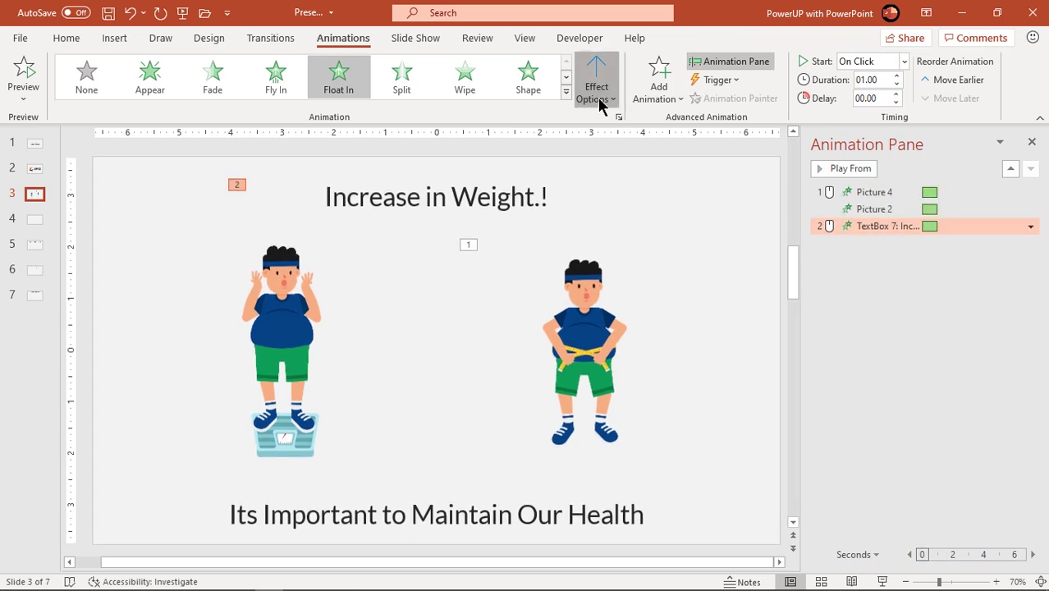
pyautogui.click(597, 98)
pyautogui.click(608, 187)
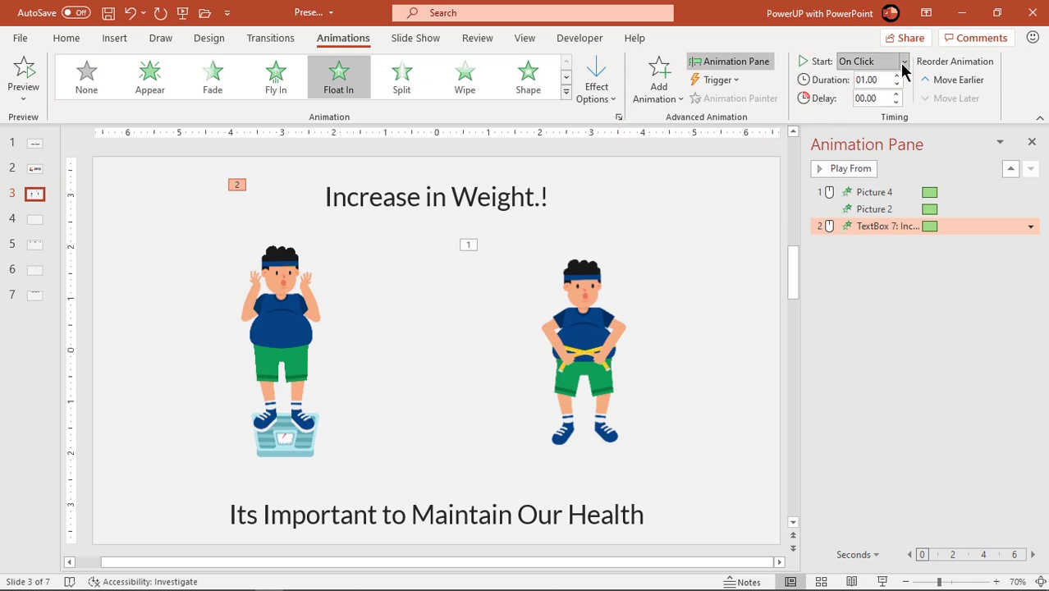
pyautogui.click(903, 61)
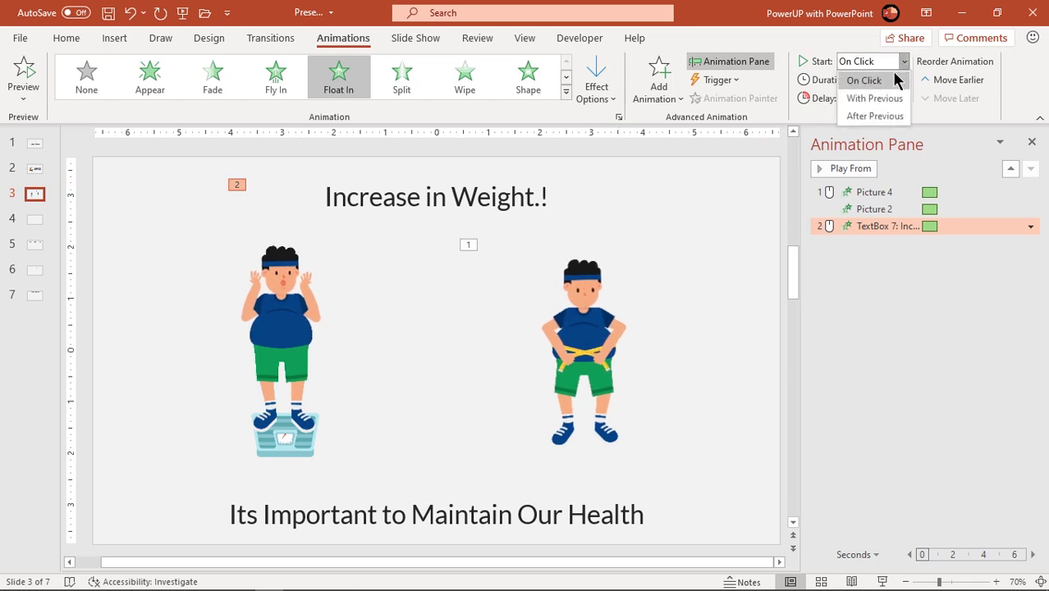
pyautogui.click(876, 97)
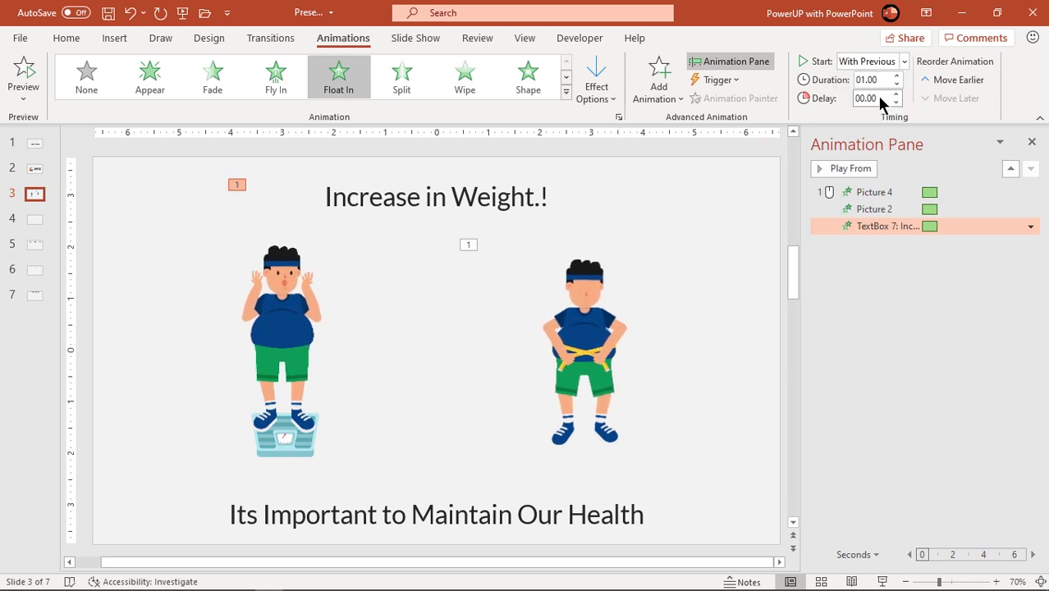
# Step: Give the bottom caption a Float In animation, then go to slide 4
pyautogui.click(422, 496)
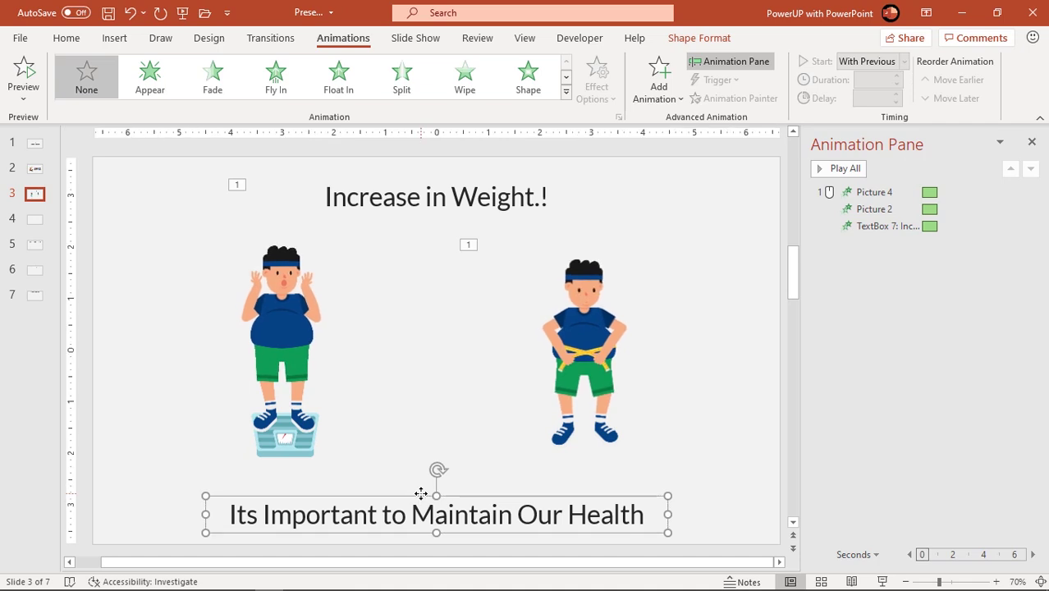
pyautogui.click(342, 82)
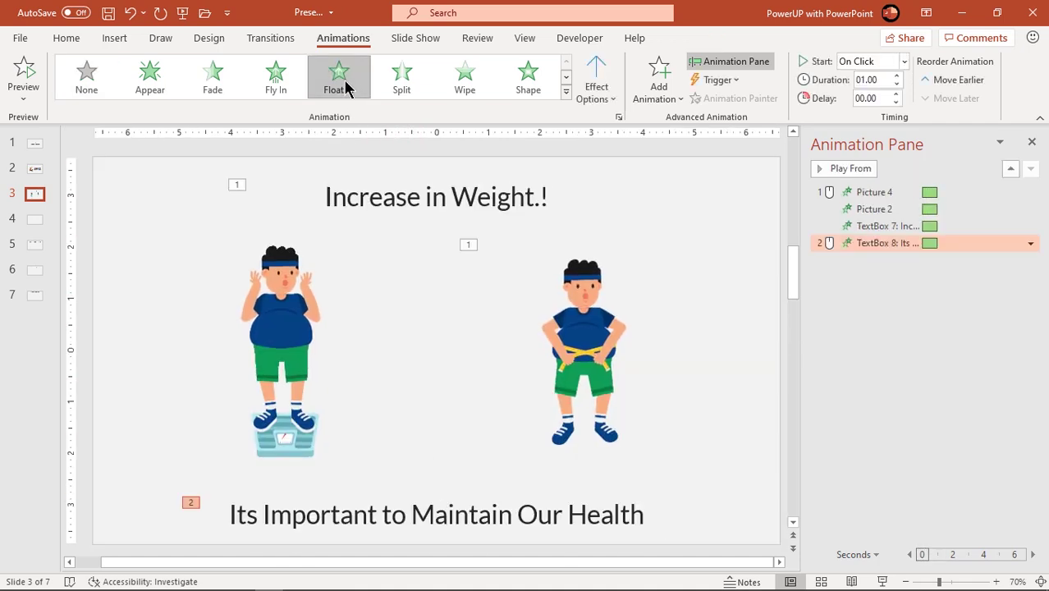
pyautogui.click(34, 222)
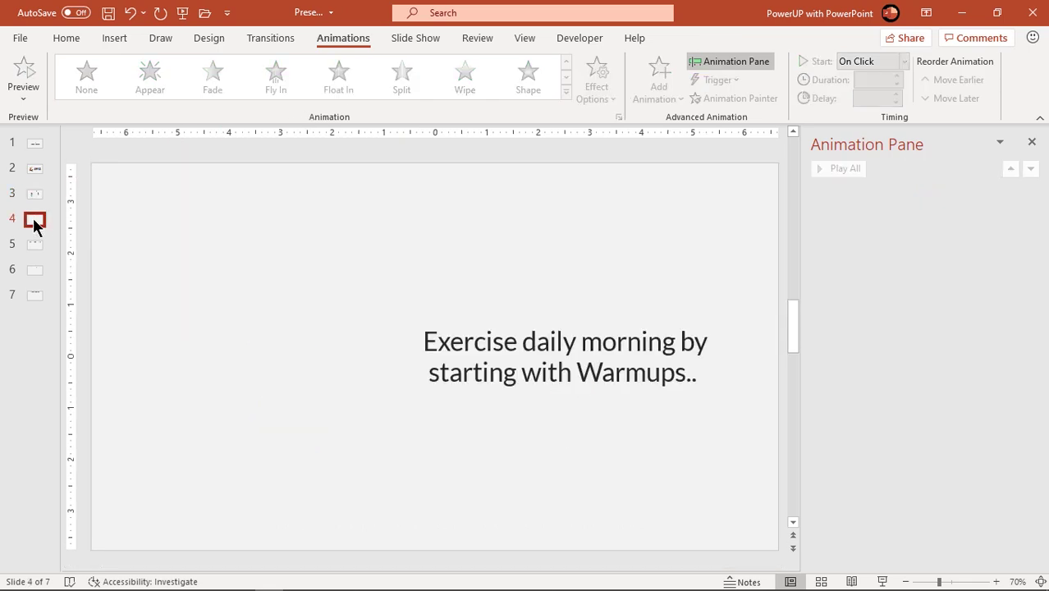
# Step: Insert the warm-up exercise GIF, shrink it to 4.87" × 5.42" and place it left of the text
pyautogui.click(115, 38)
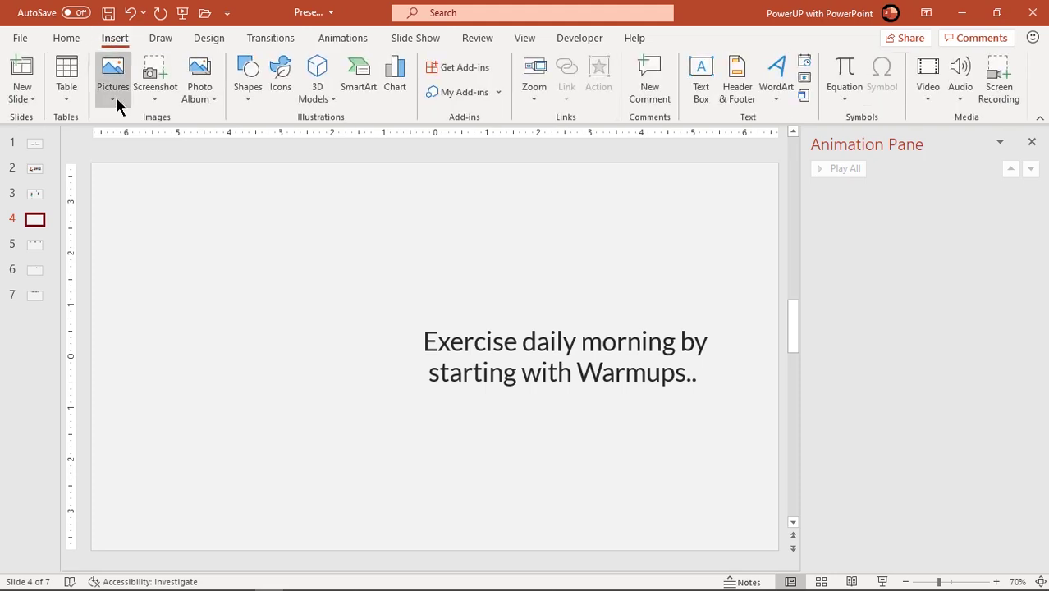
pyautogui.click(115, 98)
pyautogui.click(119, 137)
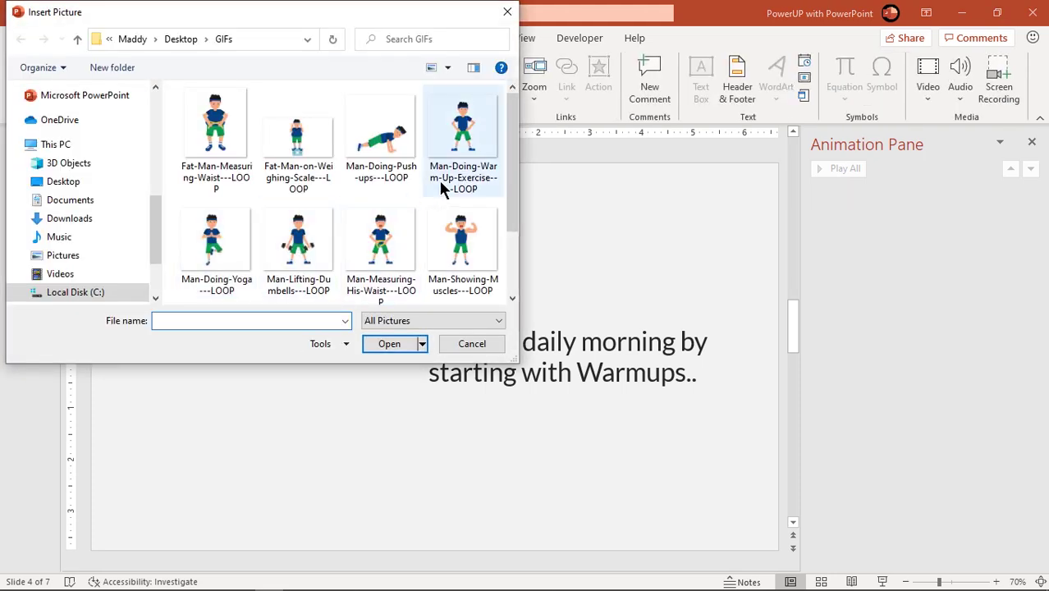
pyautogui.doubleClick(469, 141)
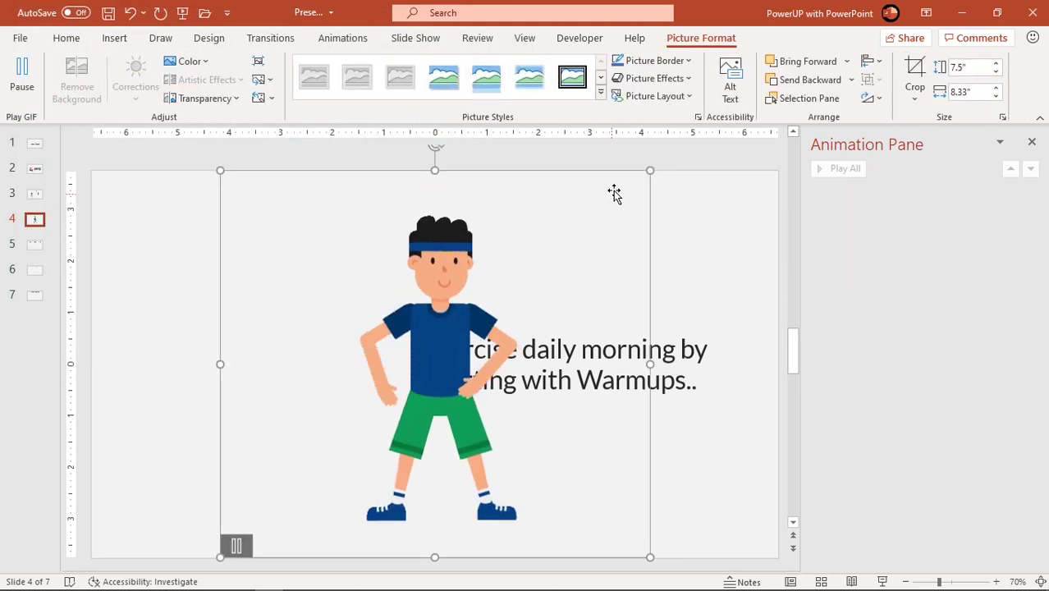
pyautogui.moveTo(564, 200); pyautogui.dragTo(390, 298)
pyautogui.moveTo(367, 388); pyautogui.dragTo(244, 332)
# Step: Give the warm-up GIF a Fly In entrance from the left
pyautogui.click(340, 40)
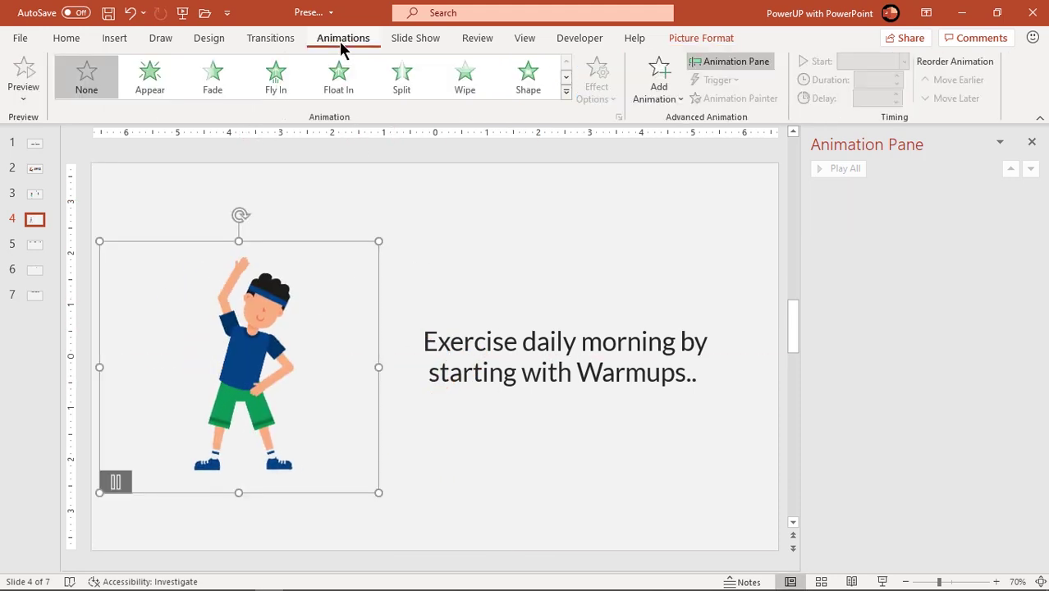
pyautogui.click(278, 74)
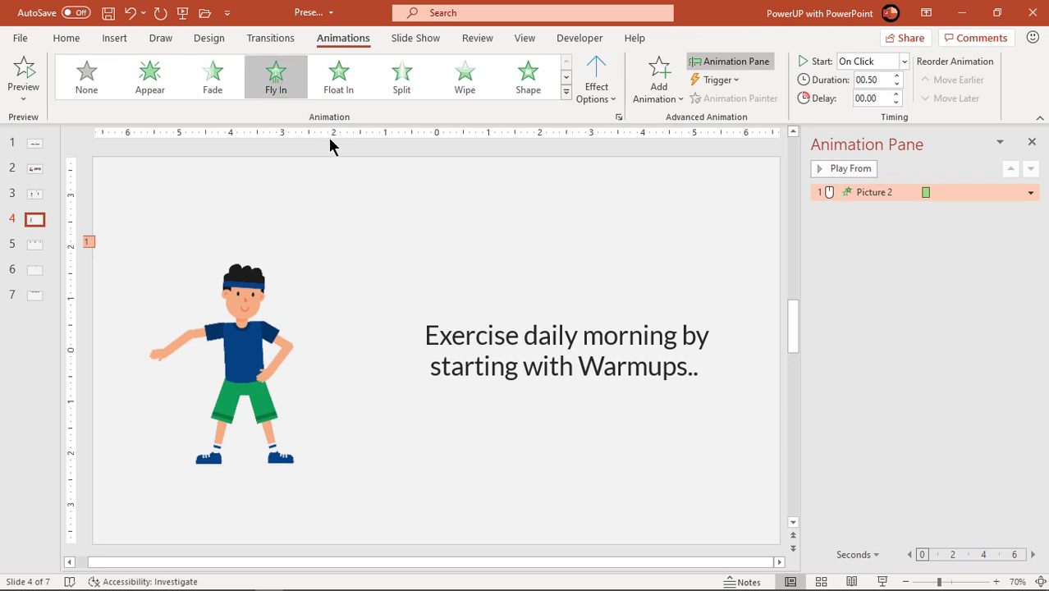
pyautogui.click(591, 97)
pyautogui.click(615, 222)
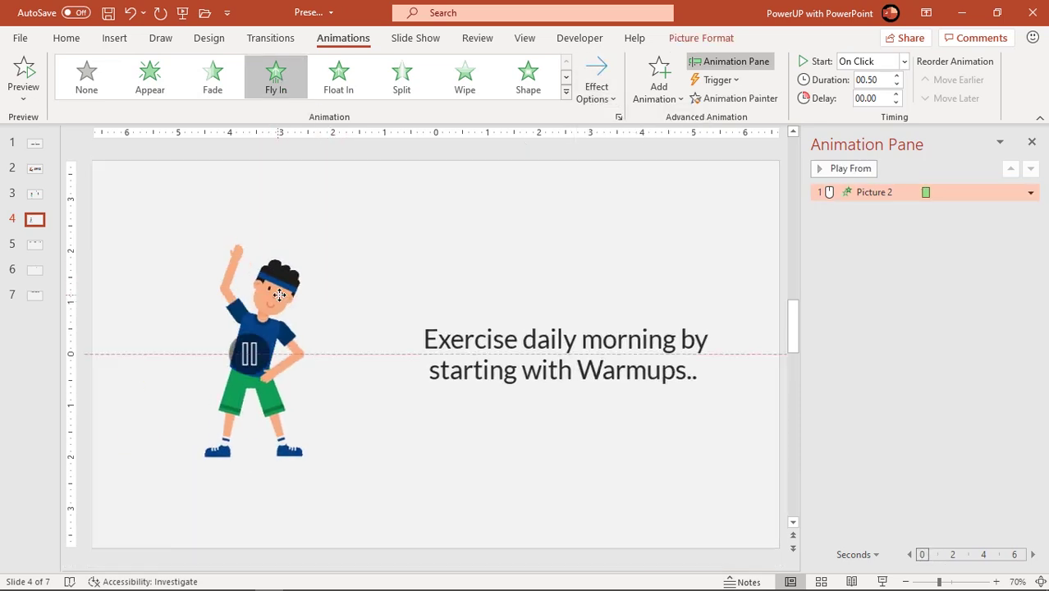